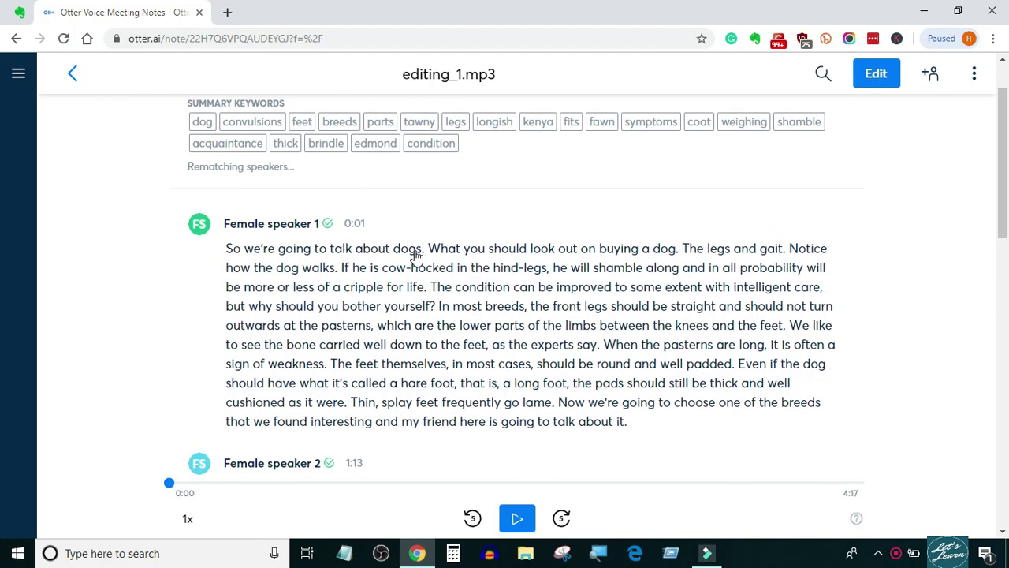
scroll(368, 236, down, 8)
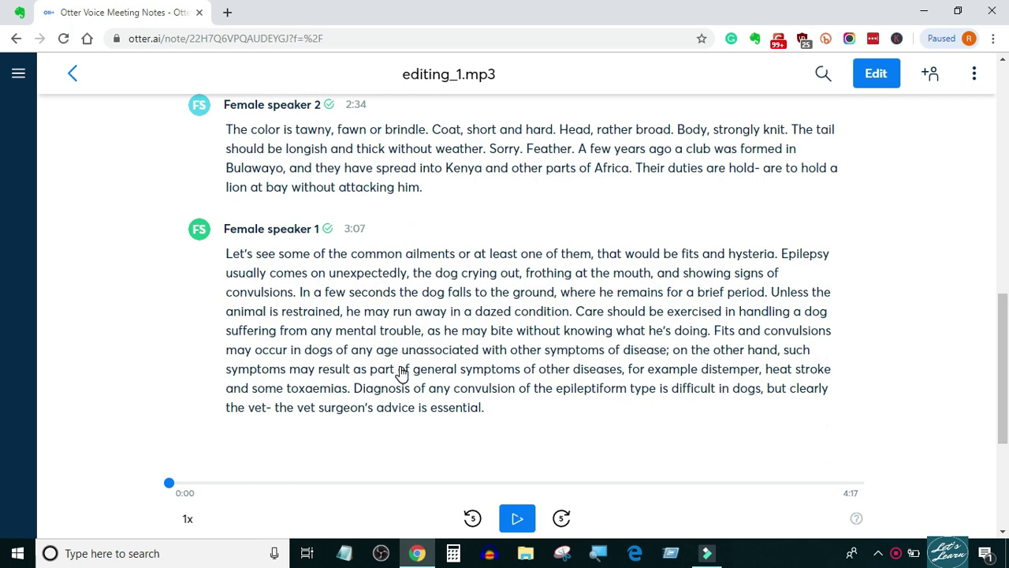
Insert [00:00:01] before 'So' at the start of the first paragraph and copy it
scroll(394, 355, up, 8)
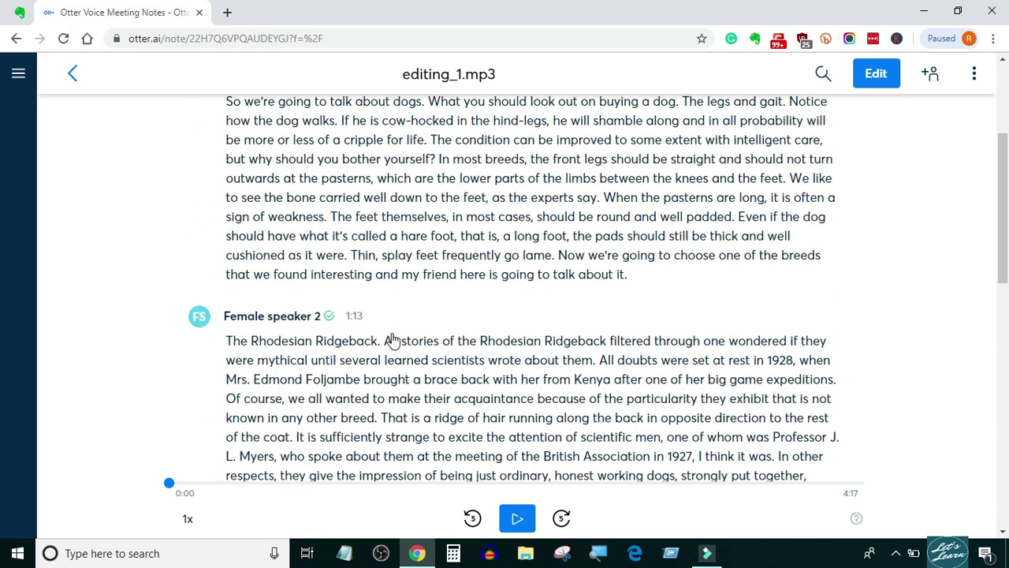
scroll(392, 340, up, 5)
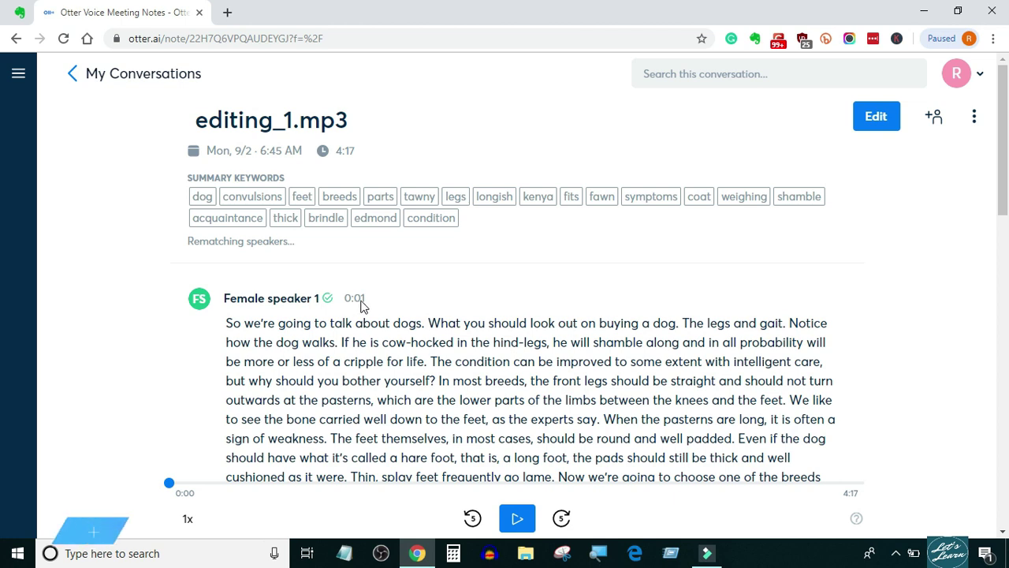
scroll(361, 307, down, 1)
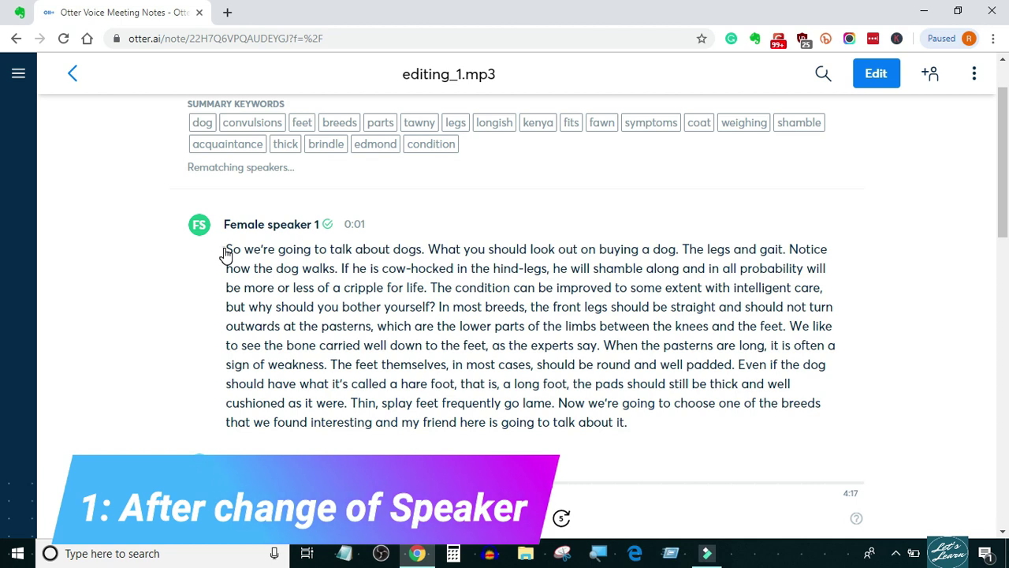
drag(226, 251, 424, 250)
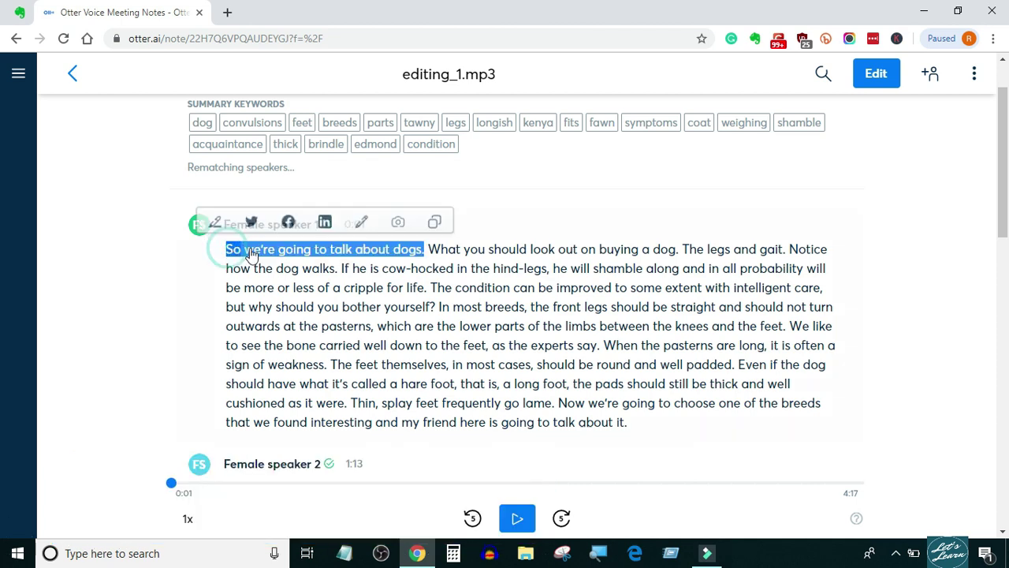
click(356, 227)
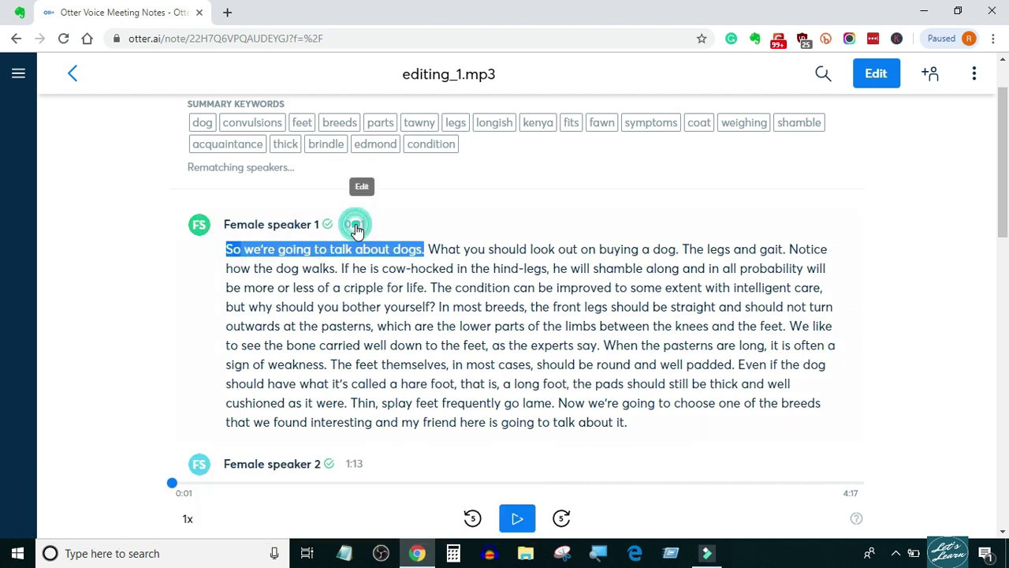
click(228, 249)
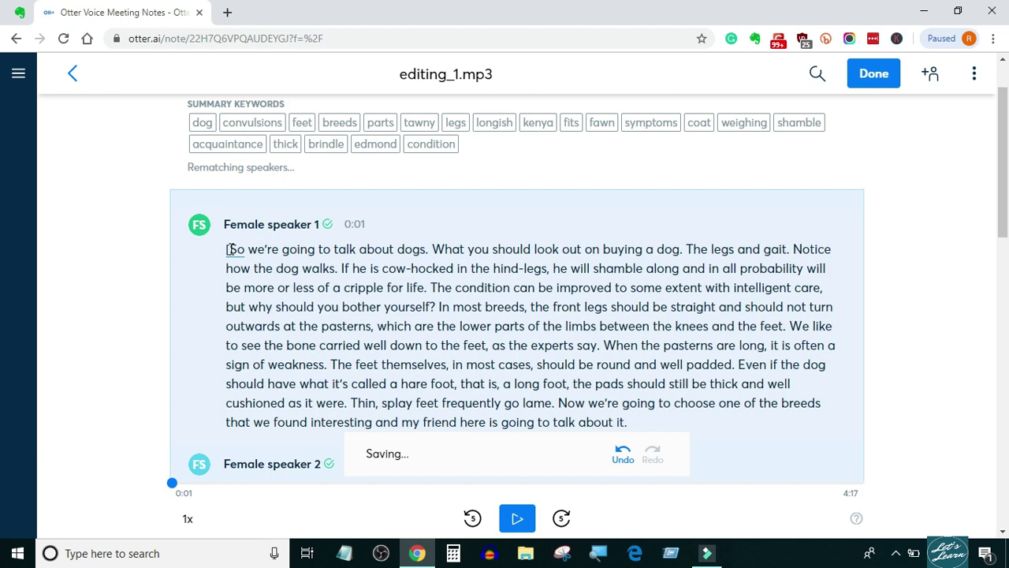
text(00)
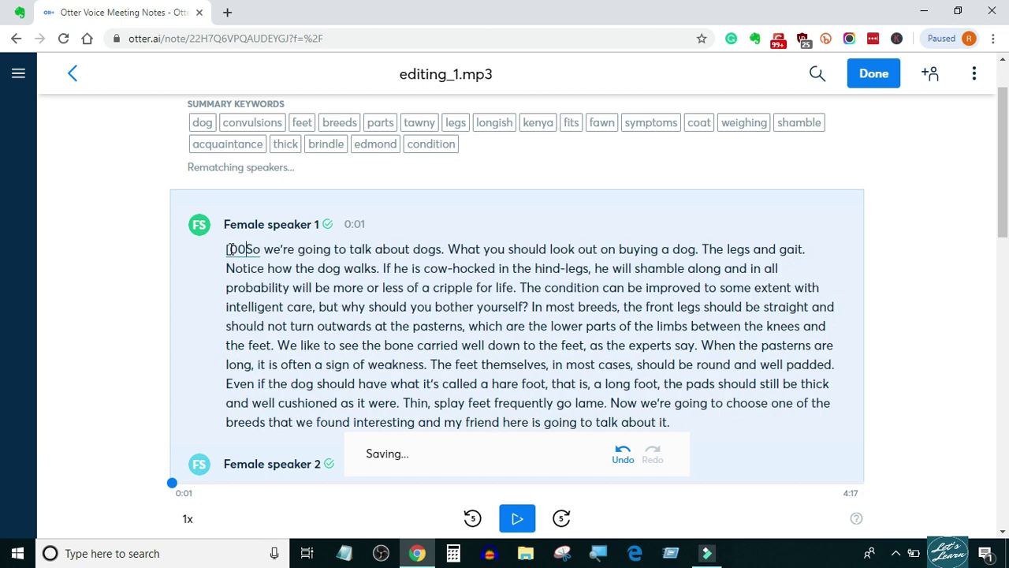
text(:)
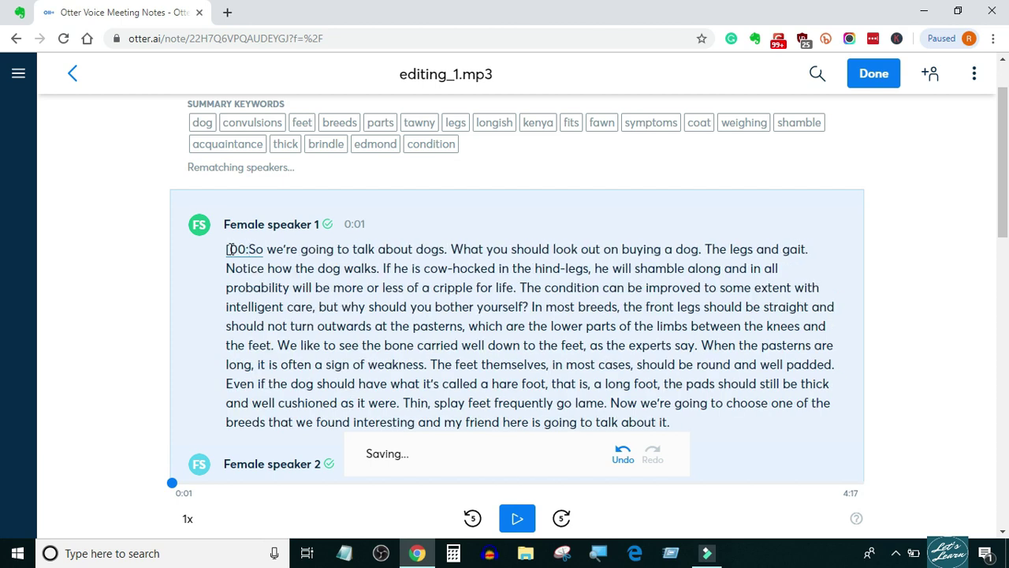
text(00:)
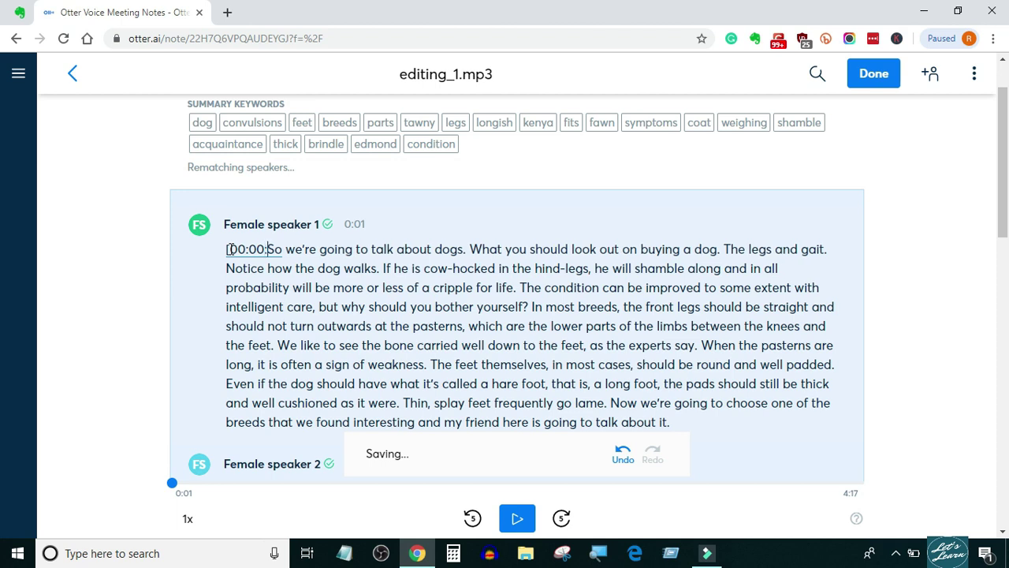
text(01)
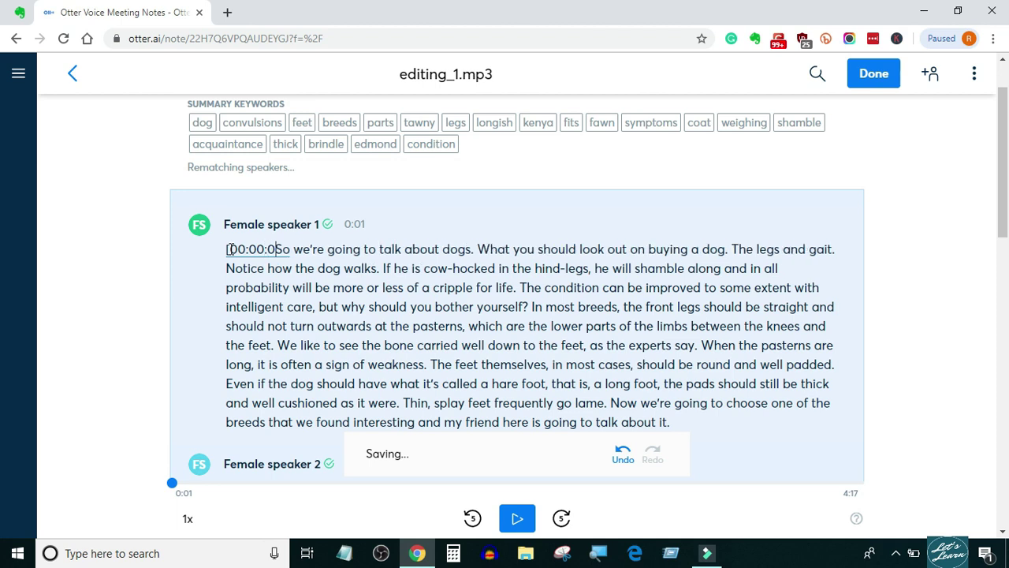
text(])
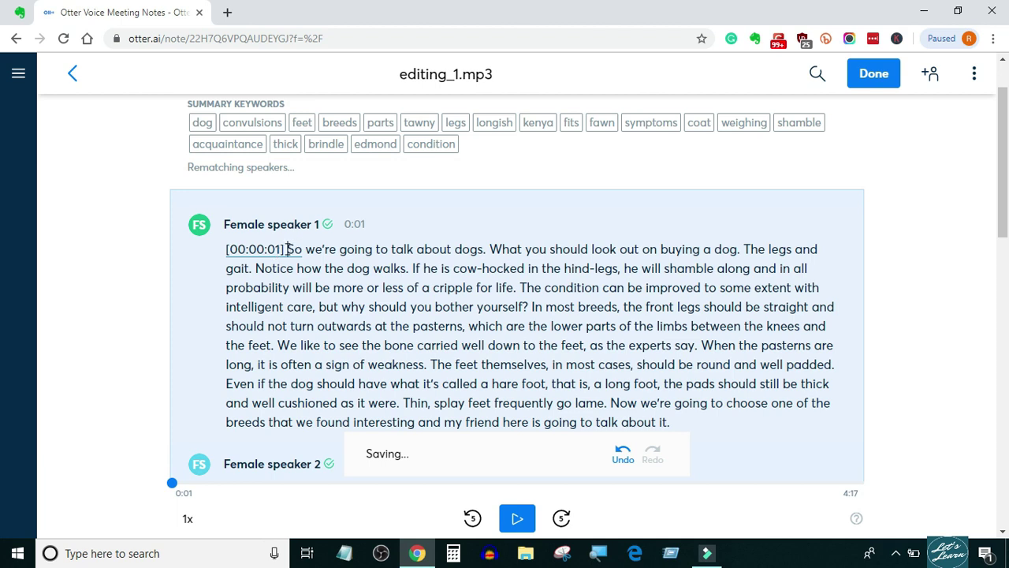
drag(287, 249, 219, 252)
key(ctrl+c)
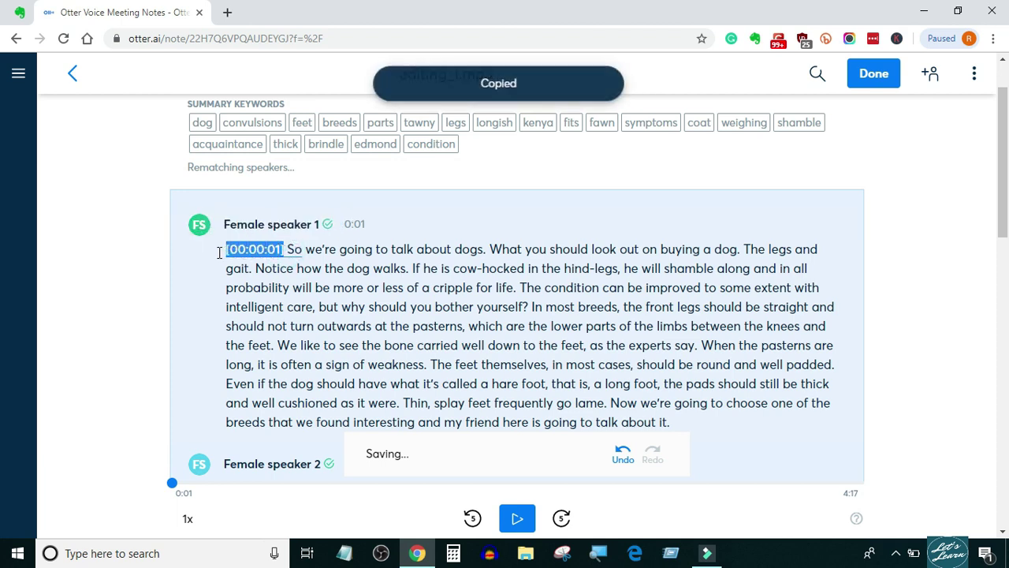
Paste the timestamp before 'The Rhodesian Ridgeback' and change it to [00:01:13]
scroll(266, 315, down, 2)
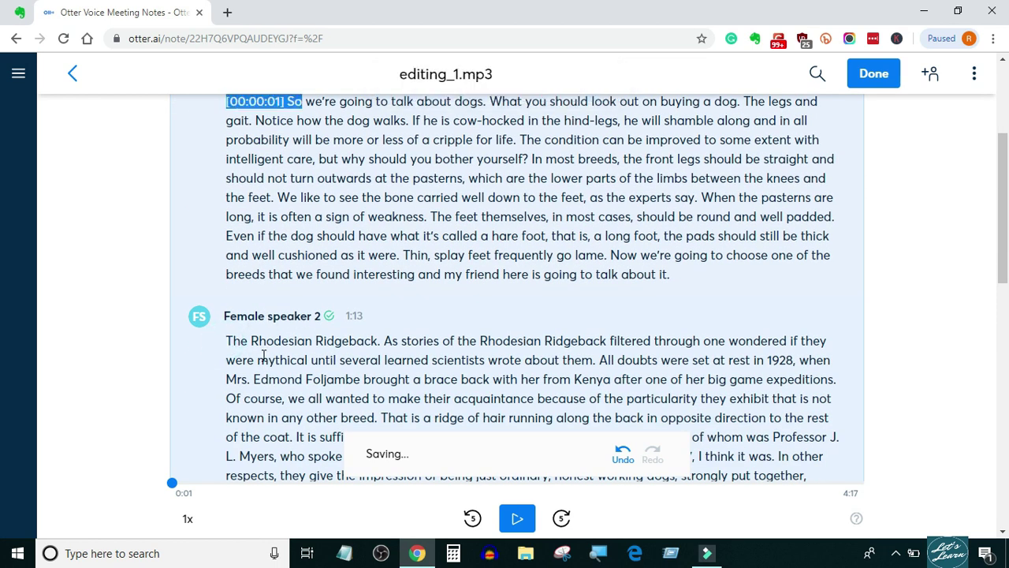
key(ctrl+v)
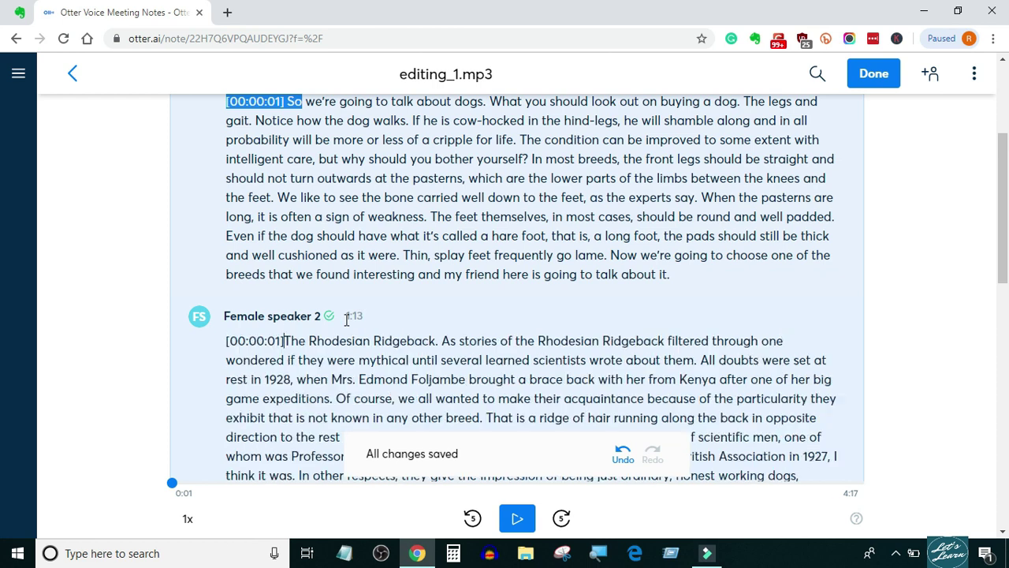
click(264, 340)
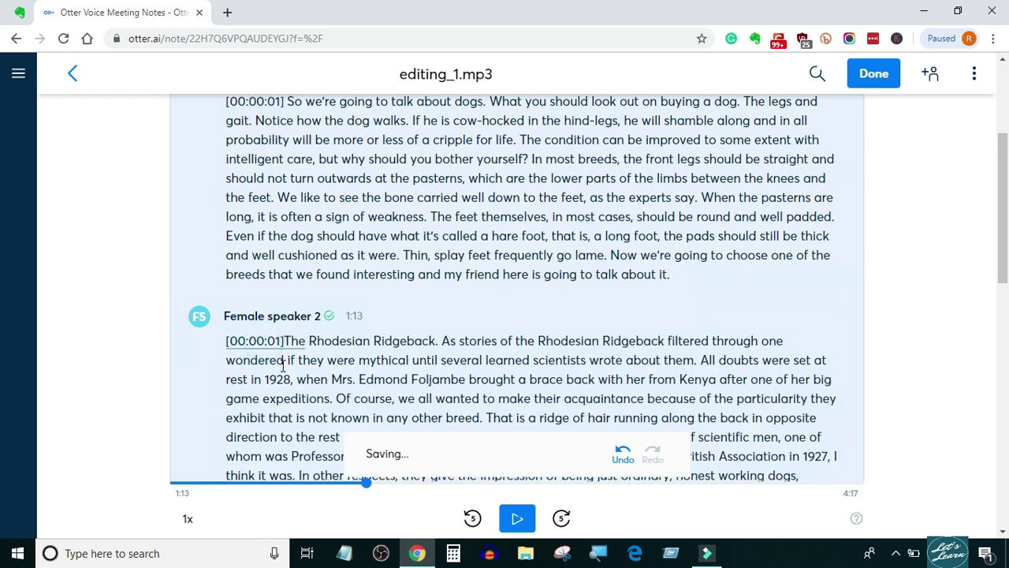
key(BackSpace)
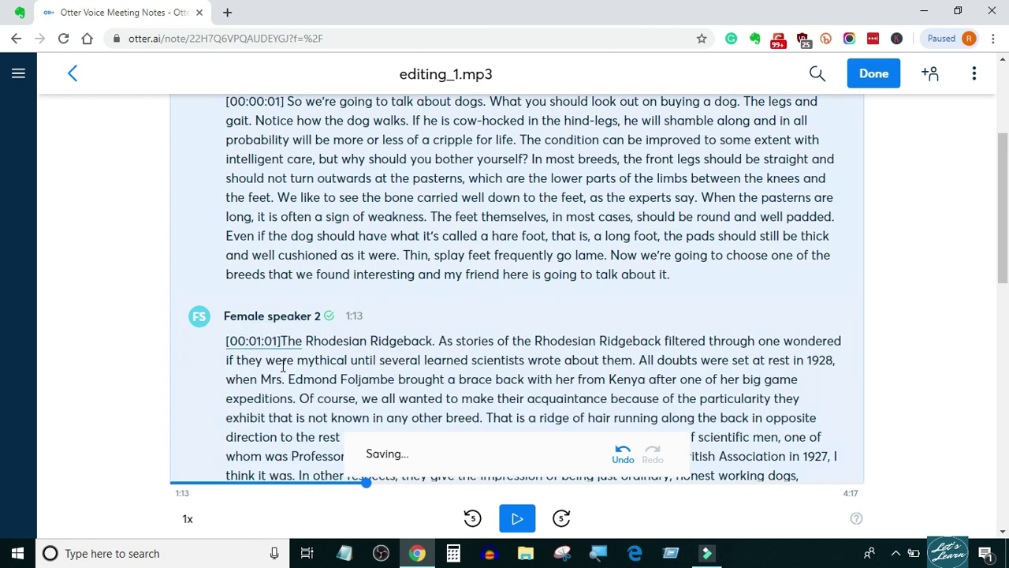
key(Delete)
key(Delete)
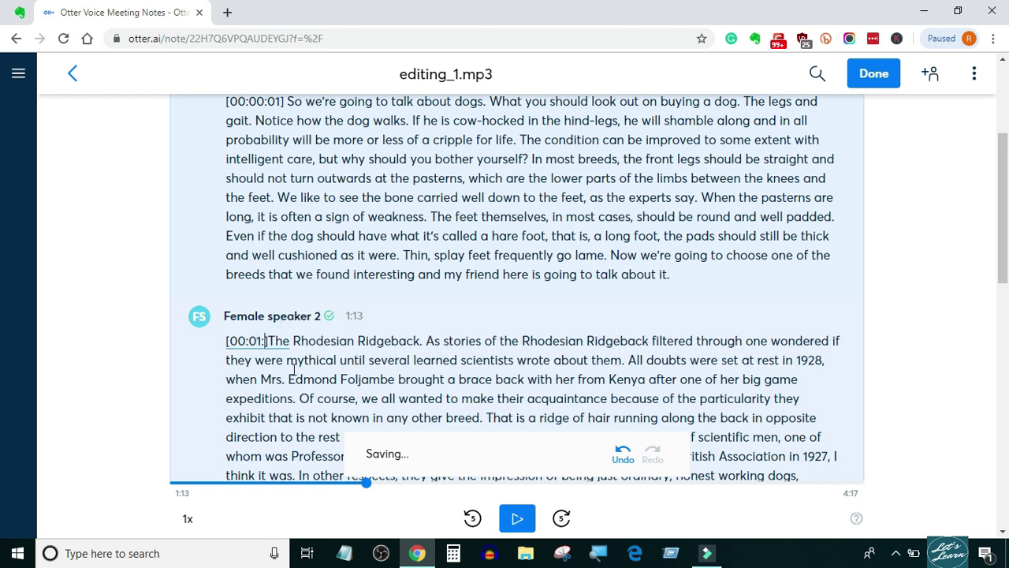
text(13)
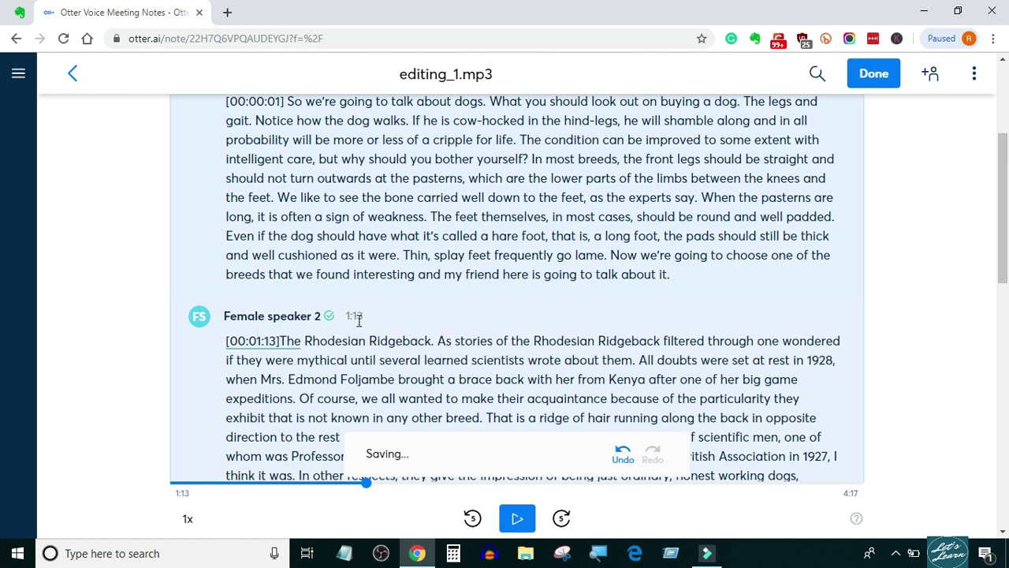
Paste a timestamp before 'No, I think' and change it to [00:02:32]
scroll(358, 320, down, 2)
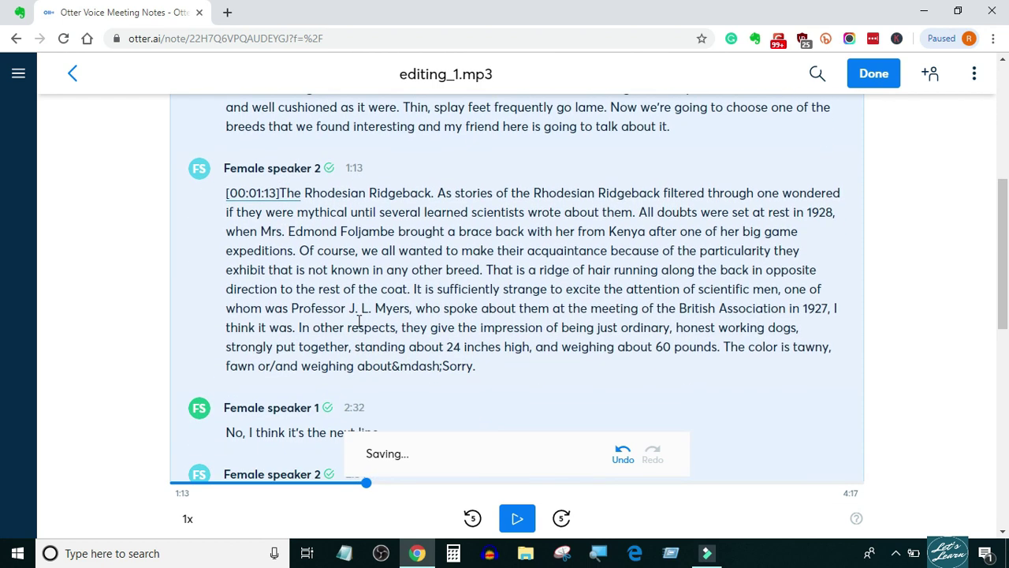
click(279, 194)
scroll(291, 345, down, 1)
click(217, 353)
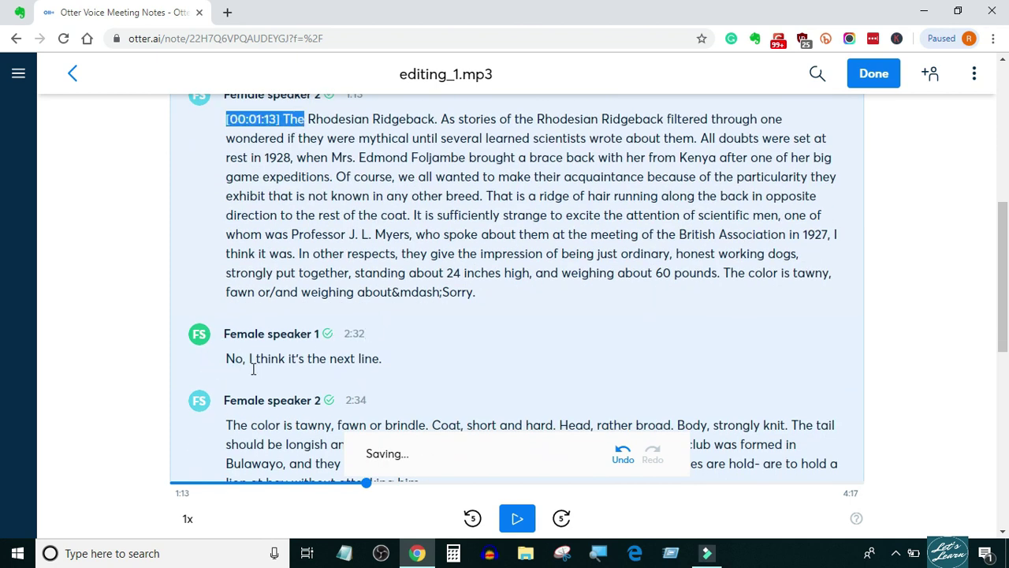
key(ctrl+v)
click(262, 380)
text(2)
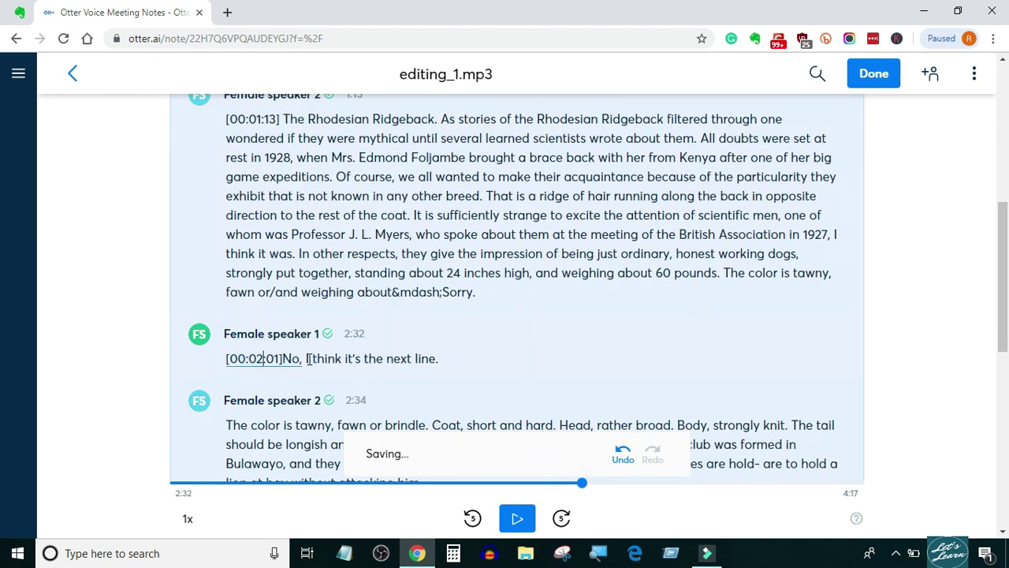
key(Delete)
key(Delete)
key(Delete)
text(:32)
click(283, 361)
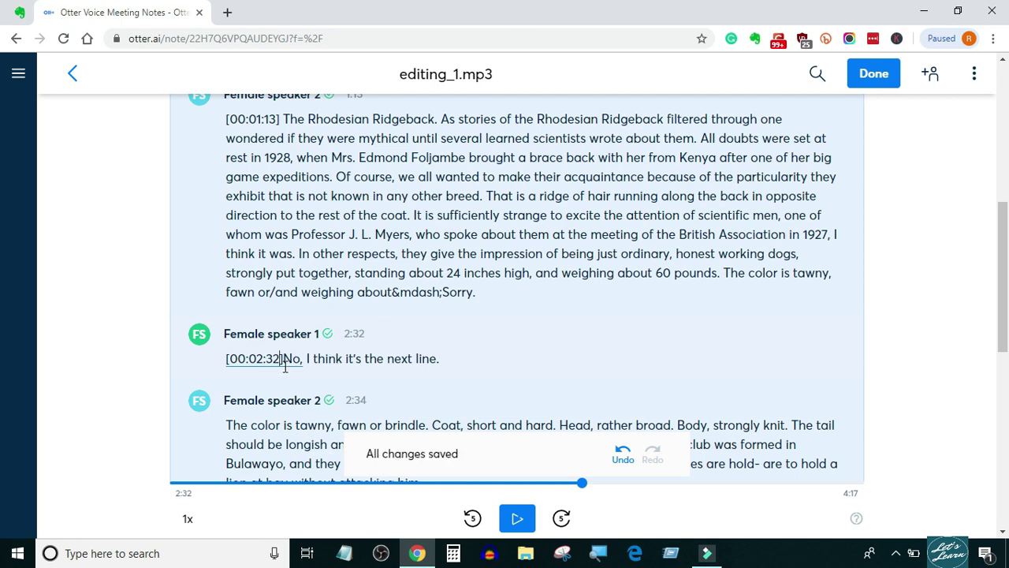
Copy [00:02:32], paste it before 'The color is tawny' and change it to [00:02:34]
scroll(402, 323, down, 1)
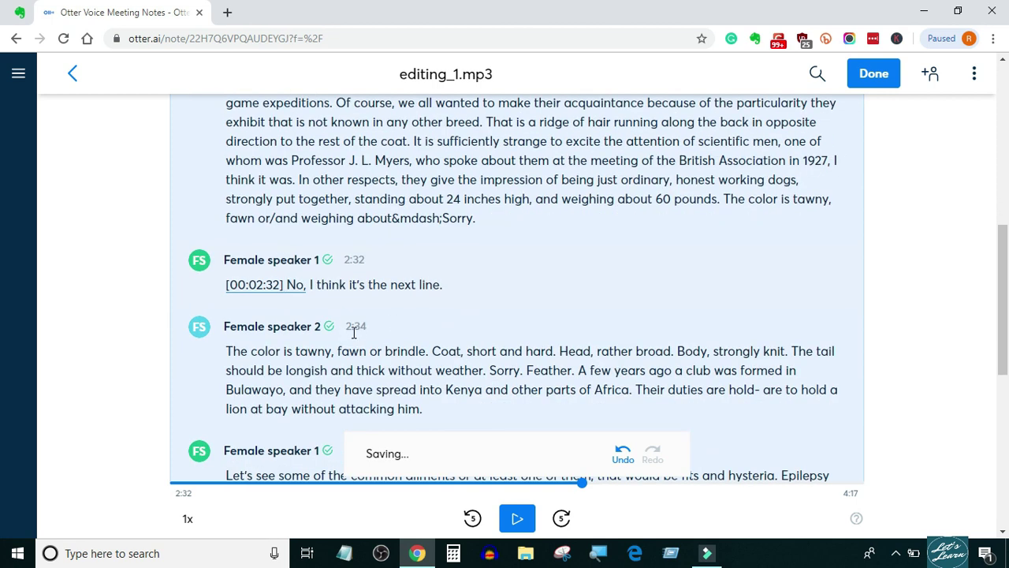
drag(284, 285, 226, 285)
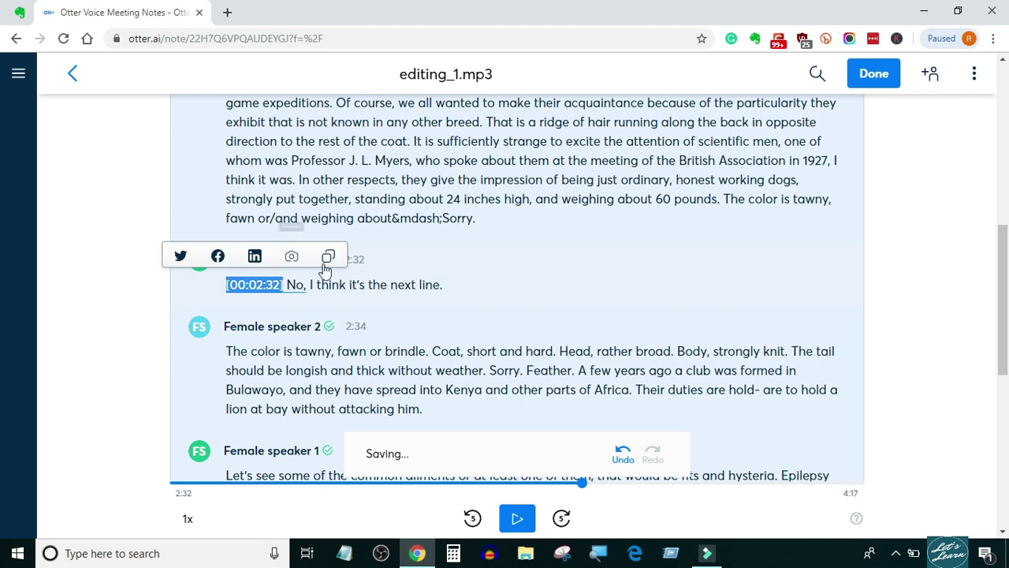
key(ctrl+c)
click(226, 351)
key(ctrl+v)
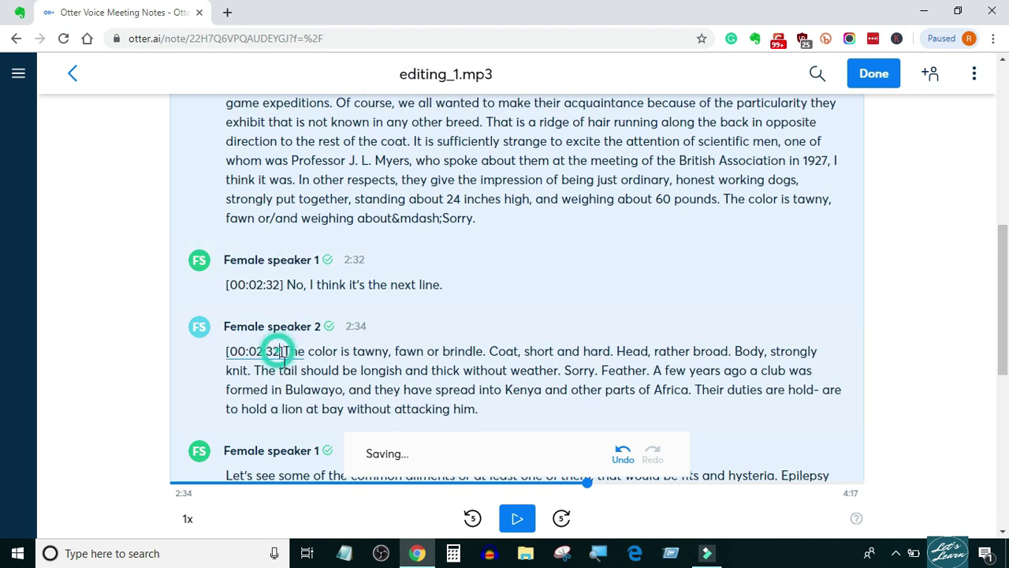
key(Left)
key(BackSpace)
text(4)
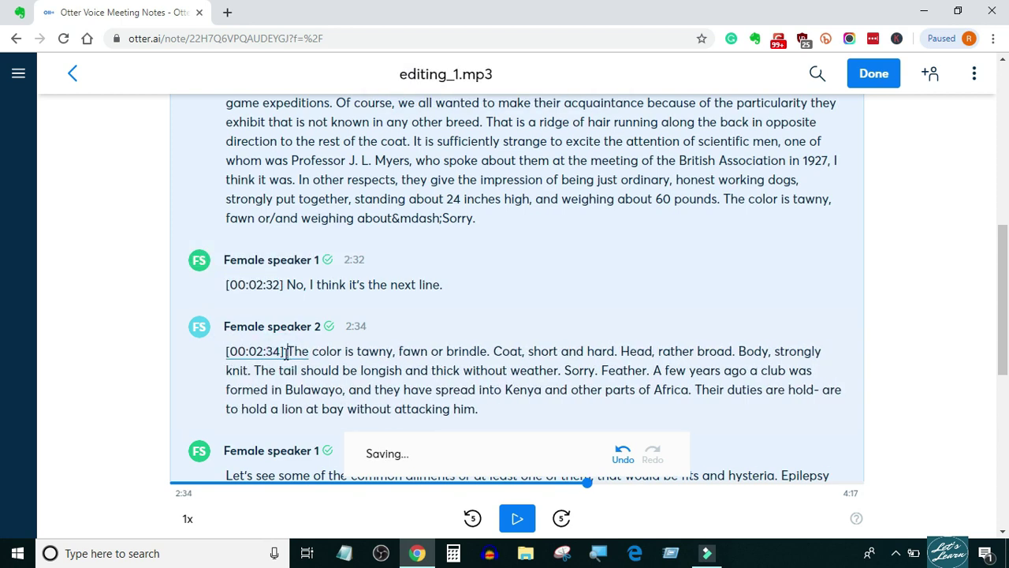
Paste a timestamp before 'Let's see' and change it to [00:03:07]
scroll(382, 348, down, 2)
click(227, 330)
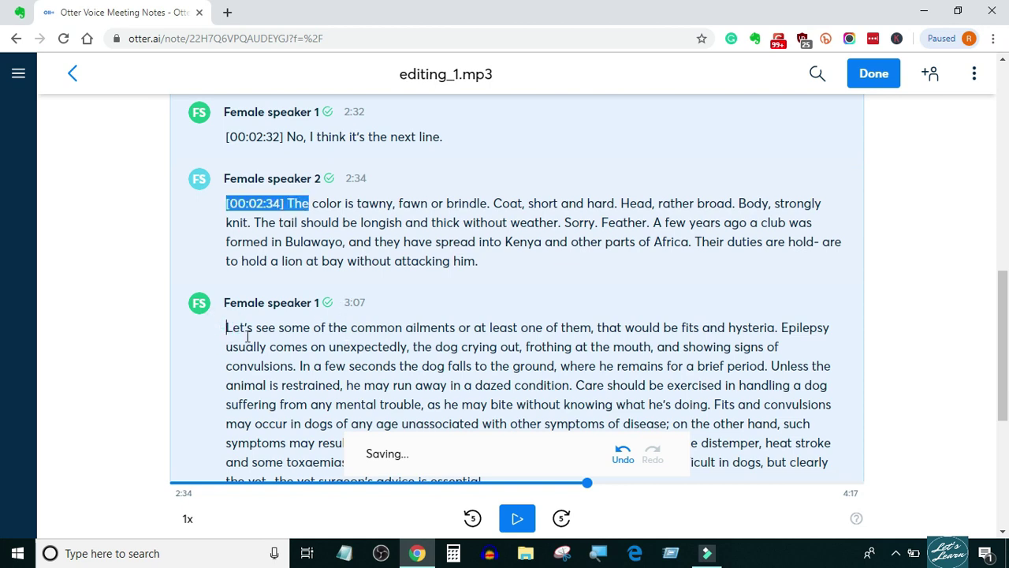
key(ctrl+v)
key(Left)
key(Left)
key(Left)
key(Left)
key(BackSpace)
text(3)
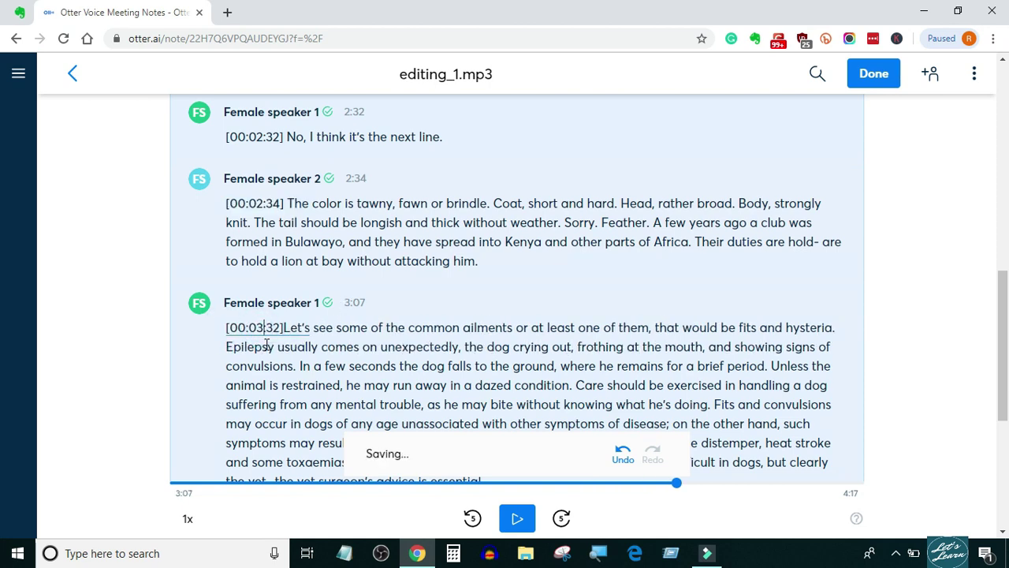
key(Right)
key(Delete)
key(Delete)
text(07)
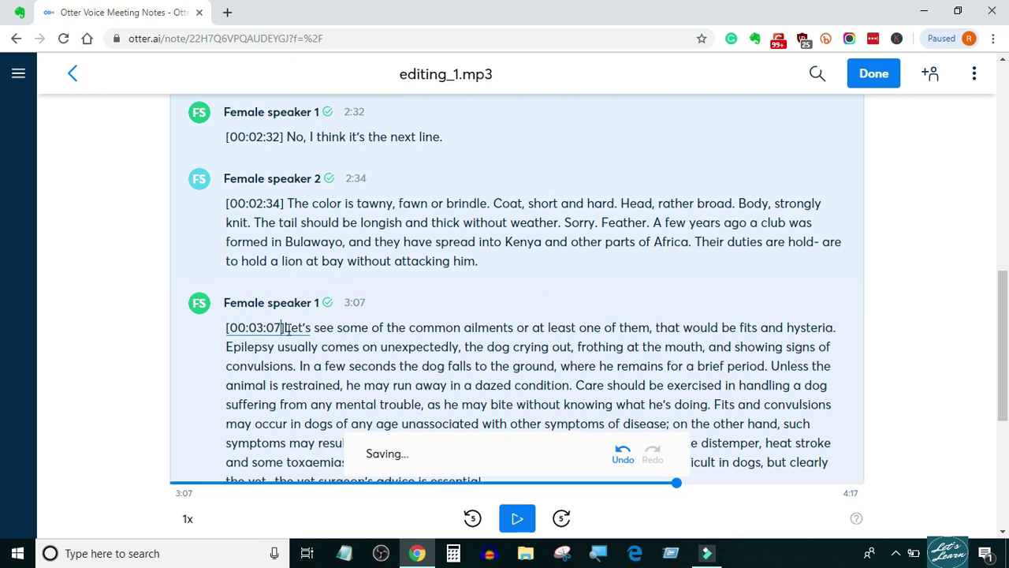
key(Right)
Finish editing with Done and open the conversation's more-options menu
scroll(375, 309, down, 2)
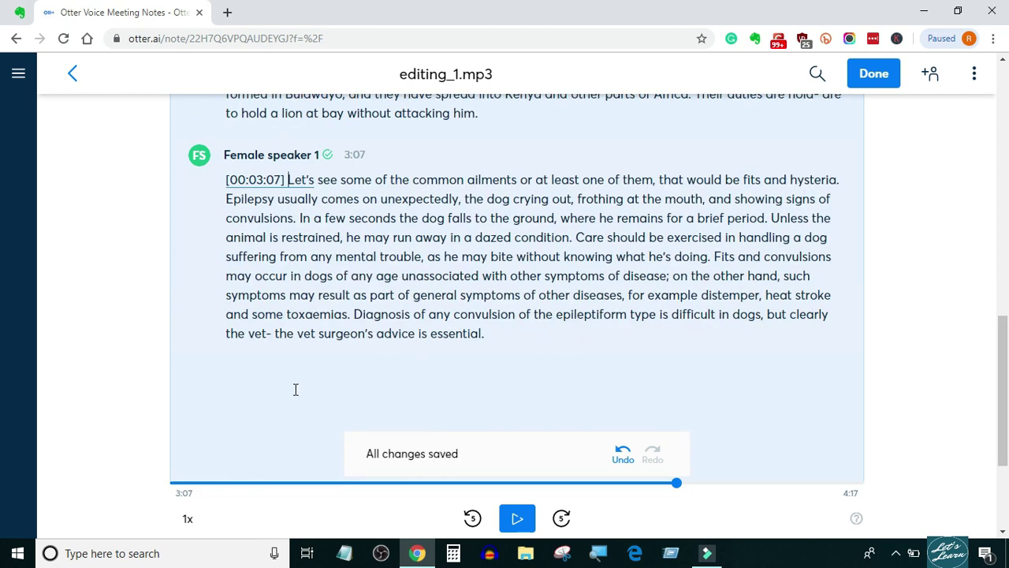
scroll(292, 387, up, 5)
scroll(307, 347, up, 7)
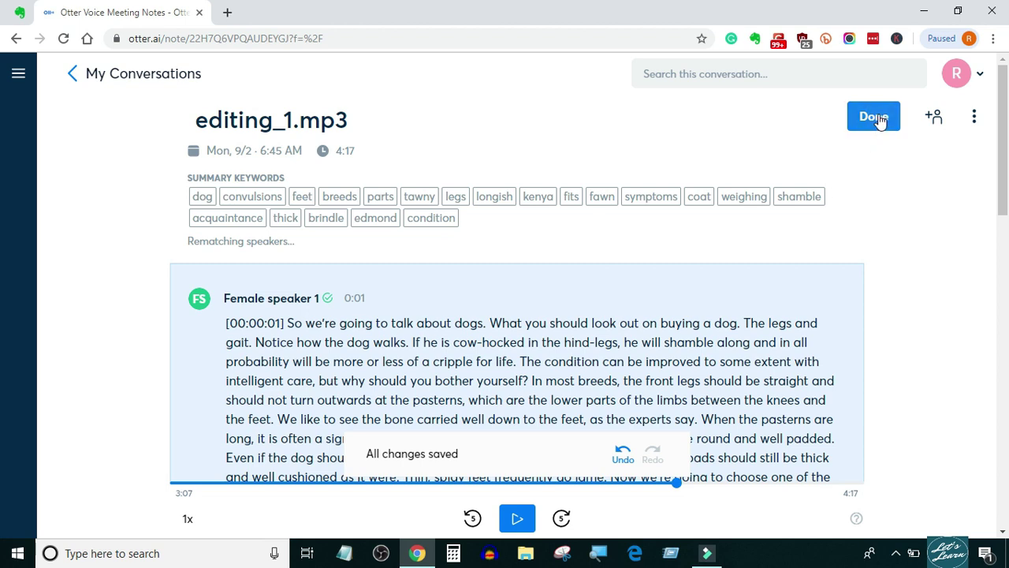
click(875, 124)
click(974, 116)
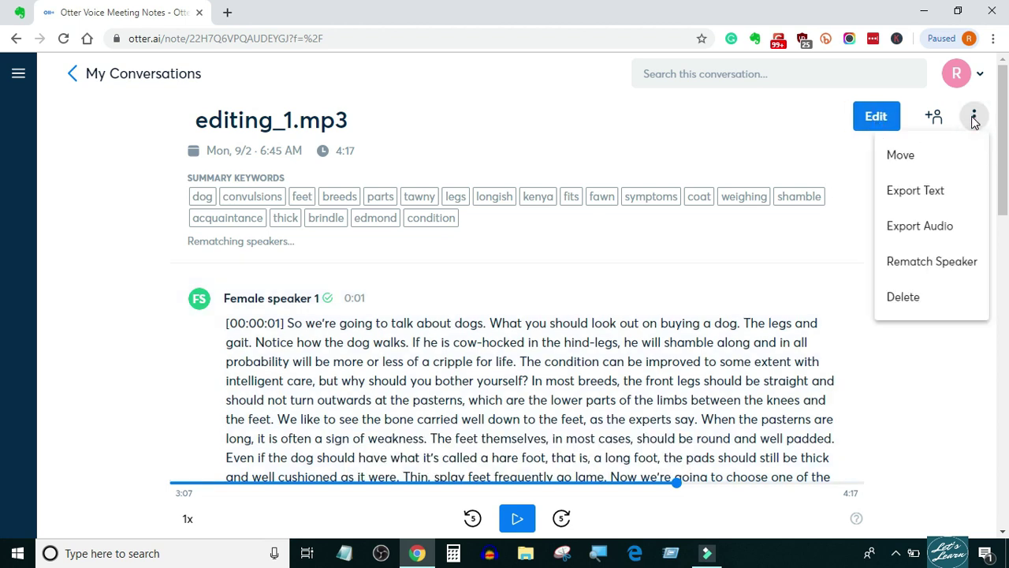
Export as a text file without speaker timestamps or photos, saving editing_1.mp3_otter.ai.txt
click(916, 192)
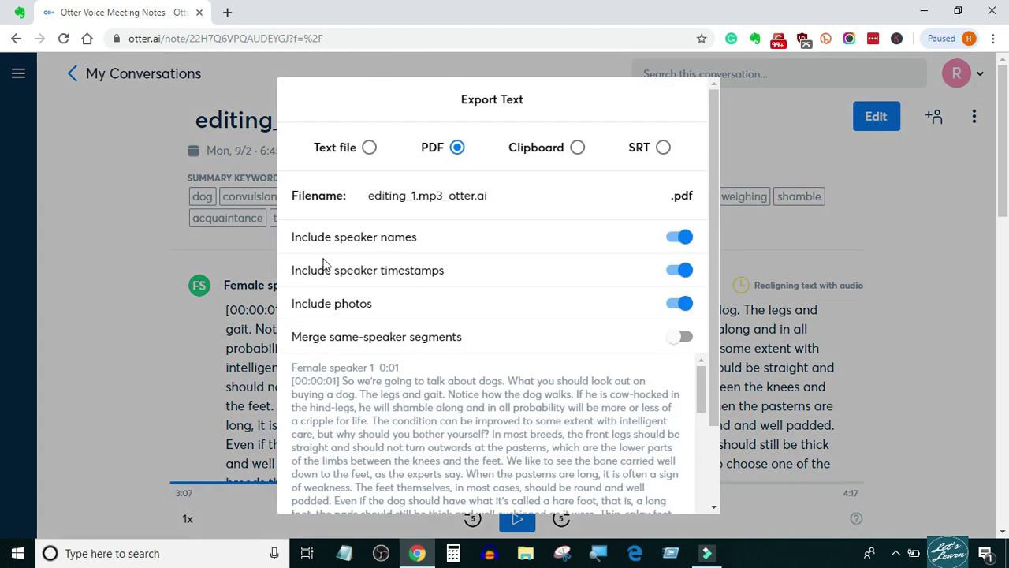
click(681, 269)
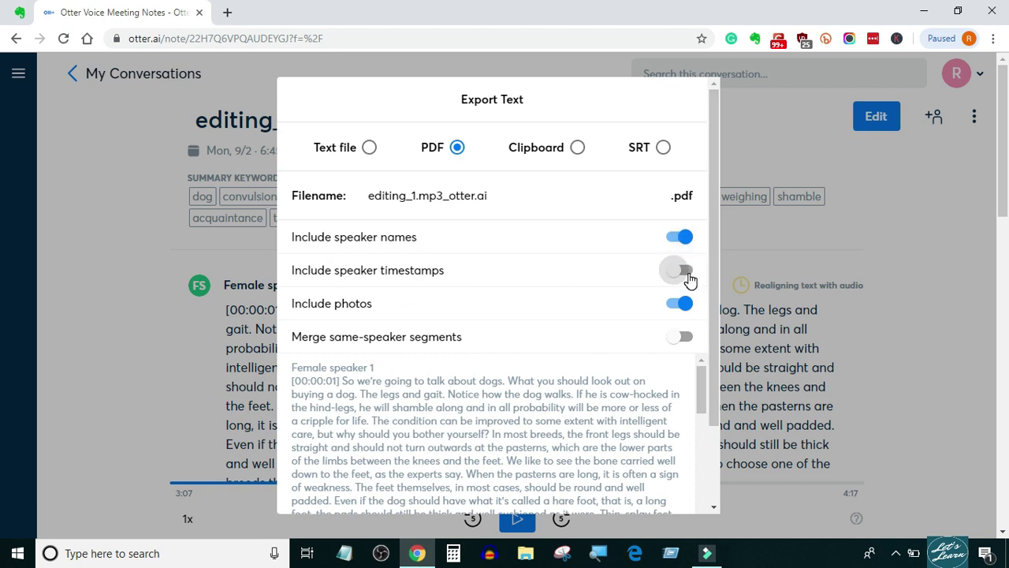
click(680, 304)
click(369, 148)
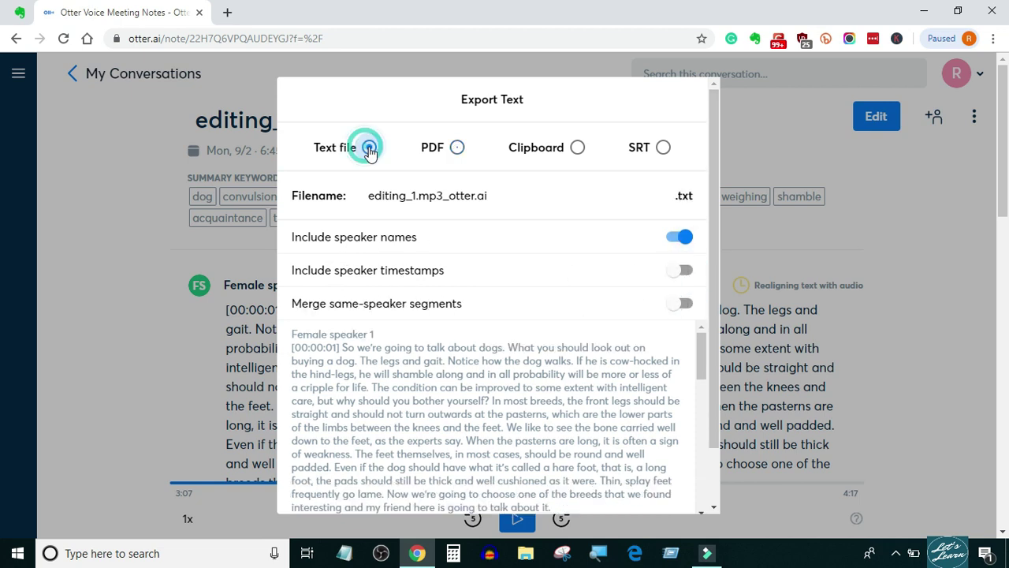
scroll(493, 365, down, 10)
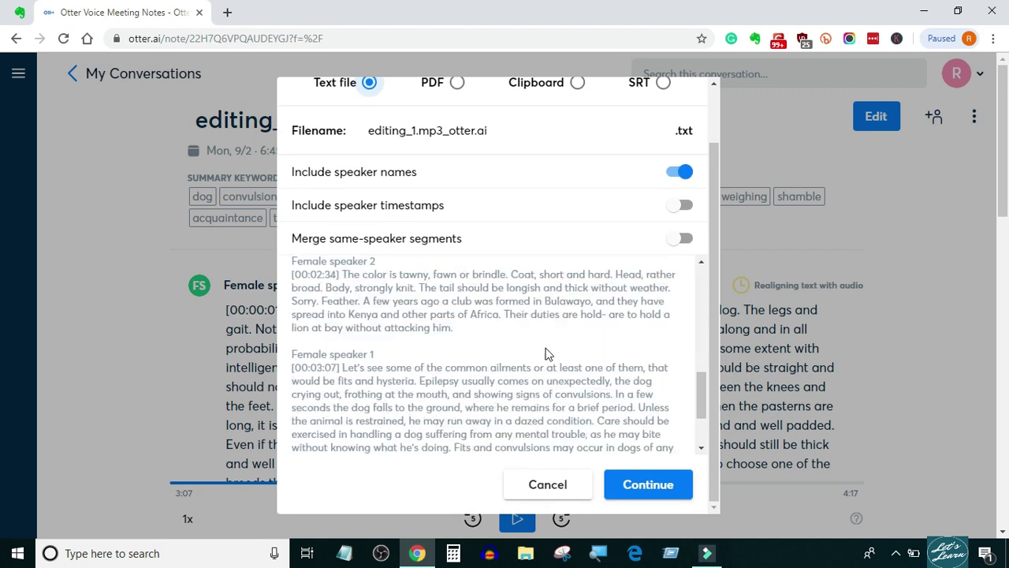
click(648, 485)
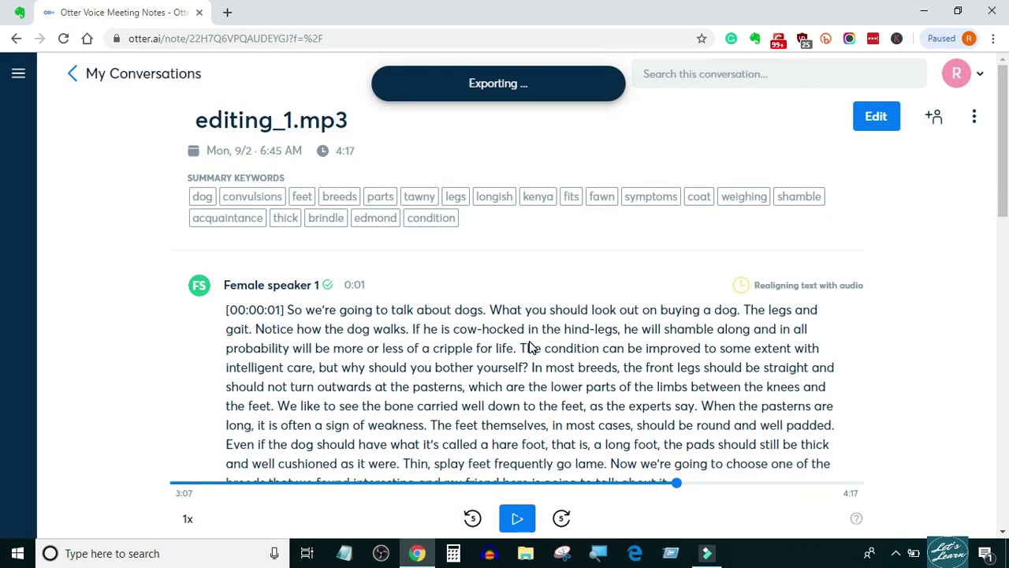
click(376, 331)
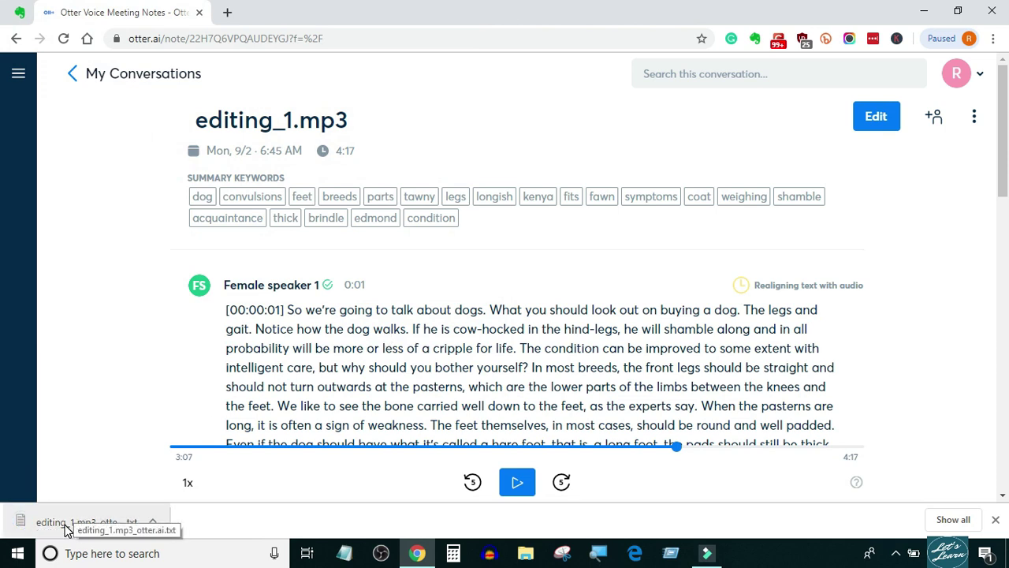
Open the exported editing_1.mp3_otter.ai.txt in Notepad and copy all of its text
click(83, 530)
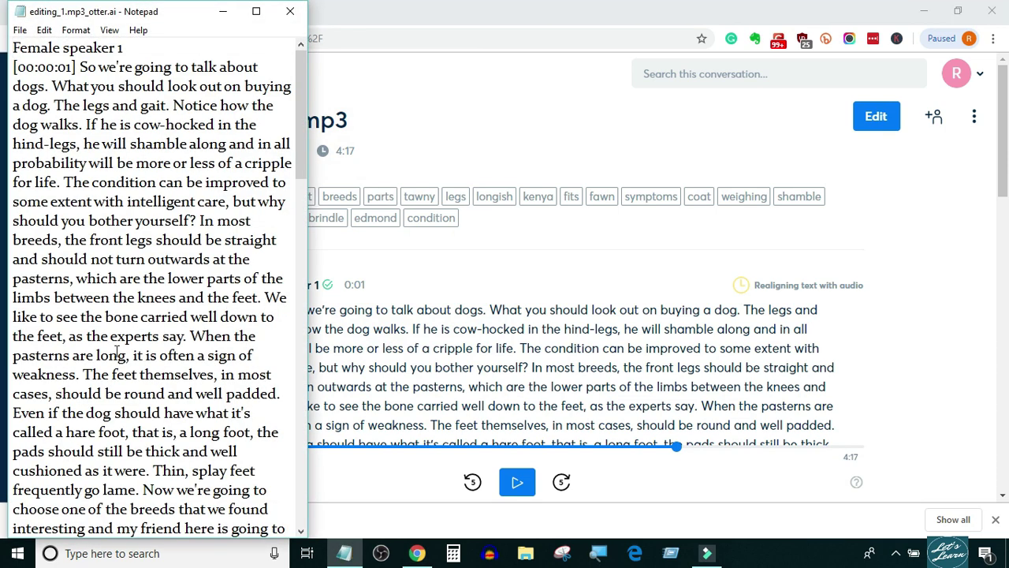
key(ctrl+a)
right_click(114, 307)
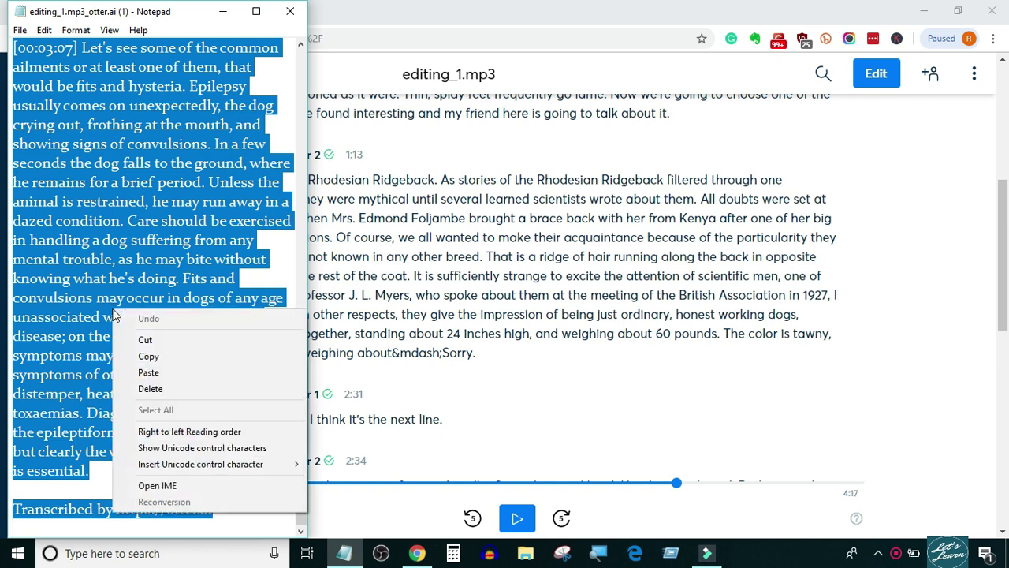
click(150, 354)
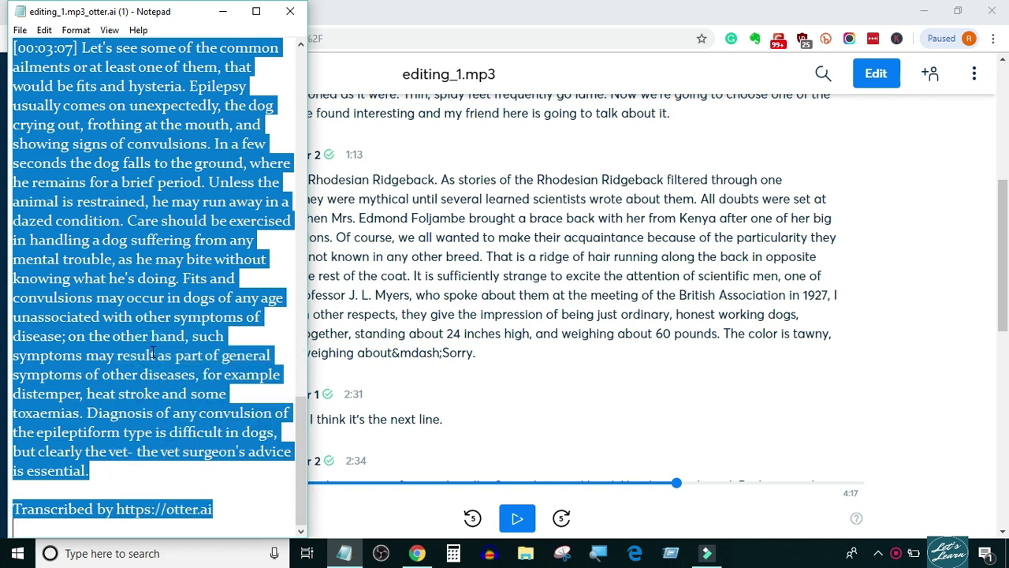
click(415, 552)
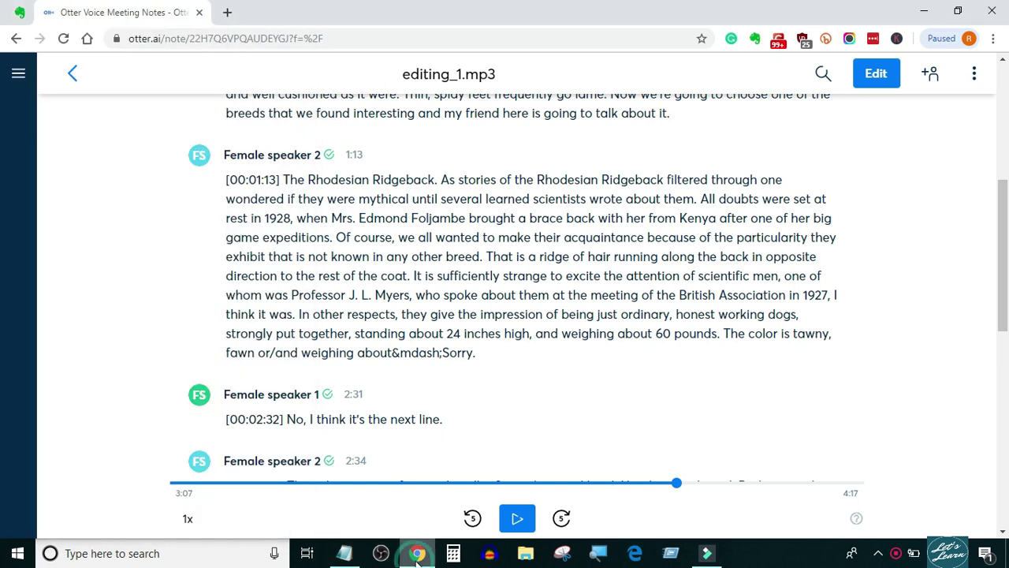
Paste the copied Otter transcript into the body of the Untitled Evernote note
click(25, 13)
click(302, 164)
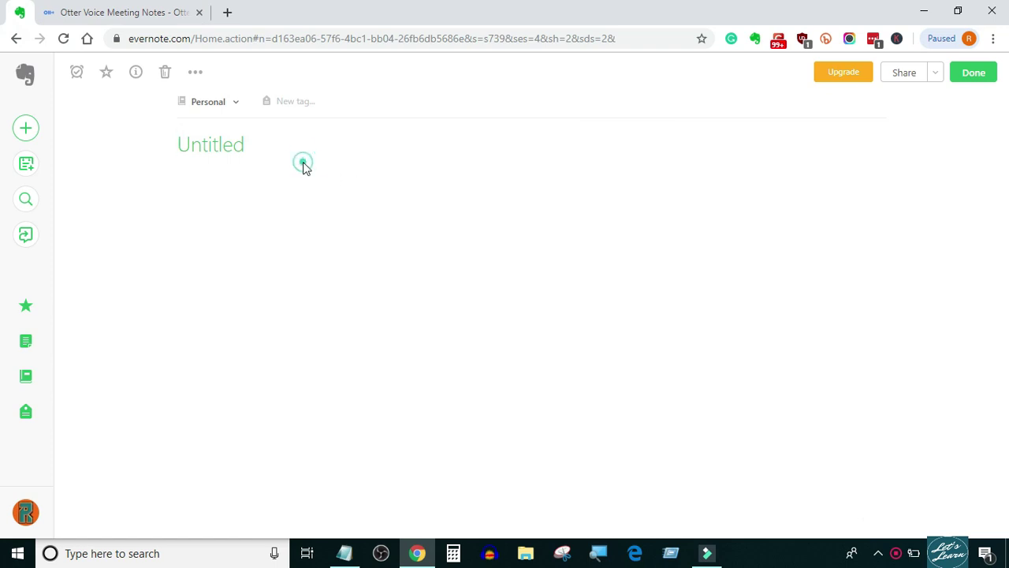
click(261, 172)
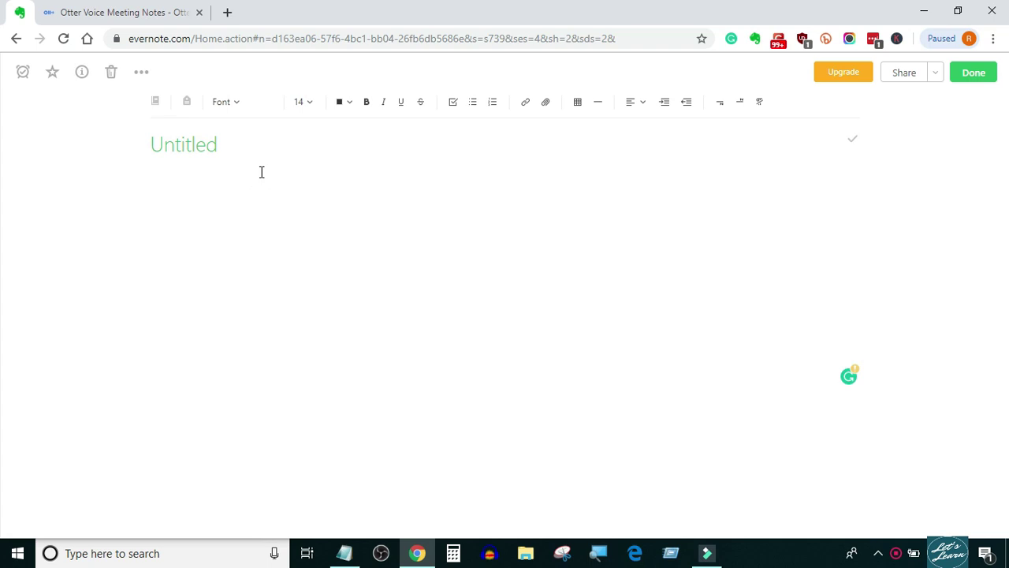
key(ctrl+v)
scroll(355, 276, up, 5)
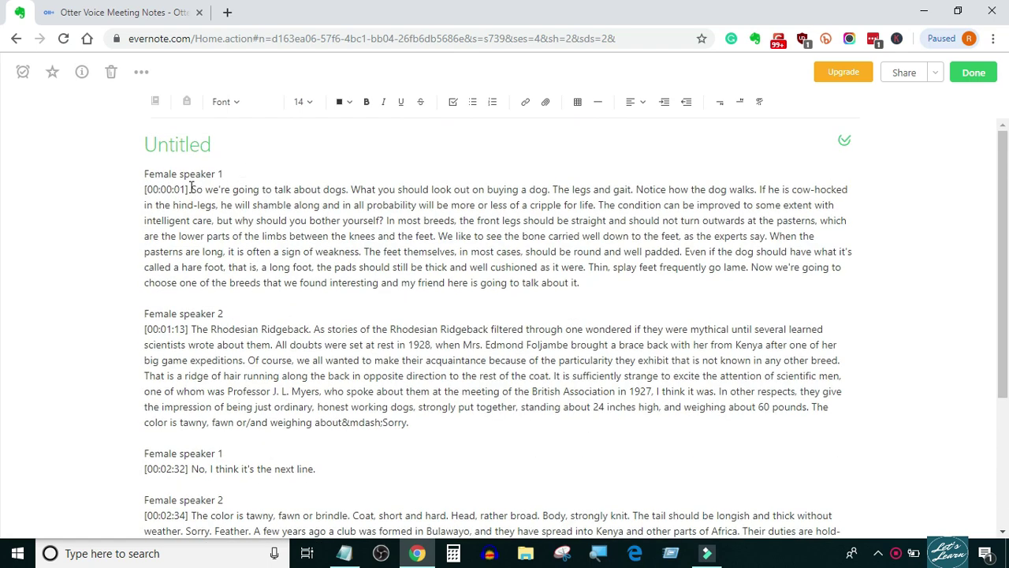
Bold the [00:00:01] timestamp and the first 'Female speaker 1' label
drag(191, 187, 144, 189)
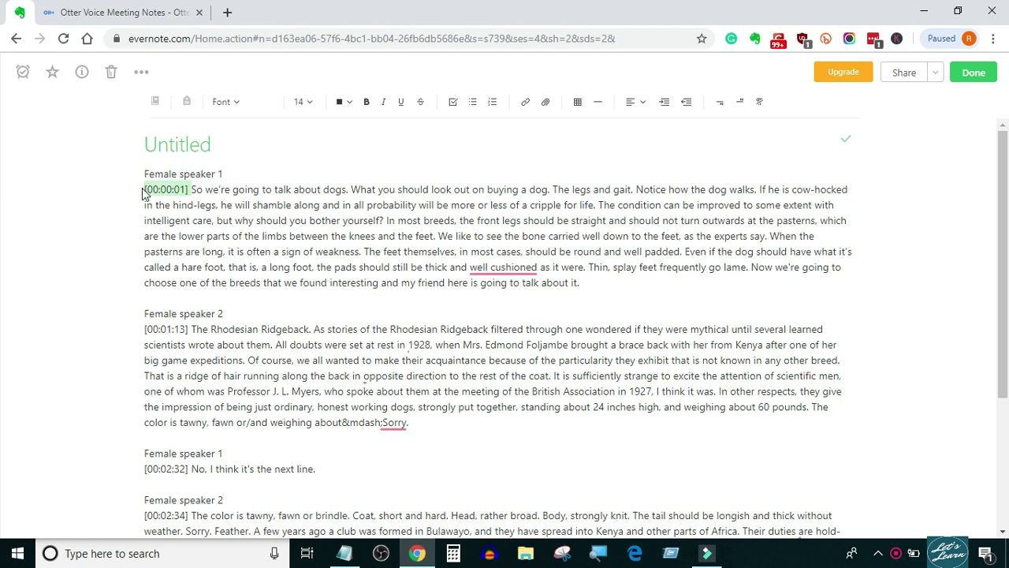
click(365, 103)
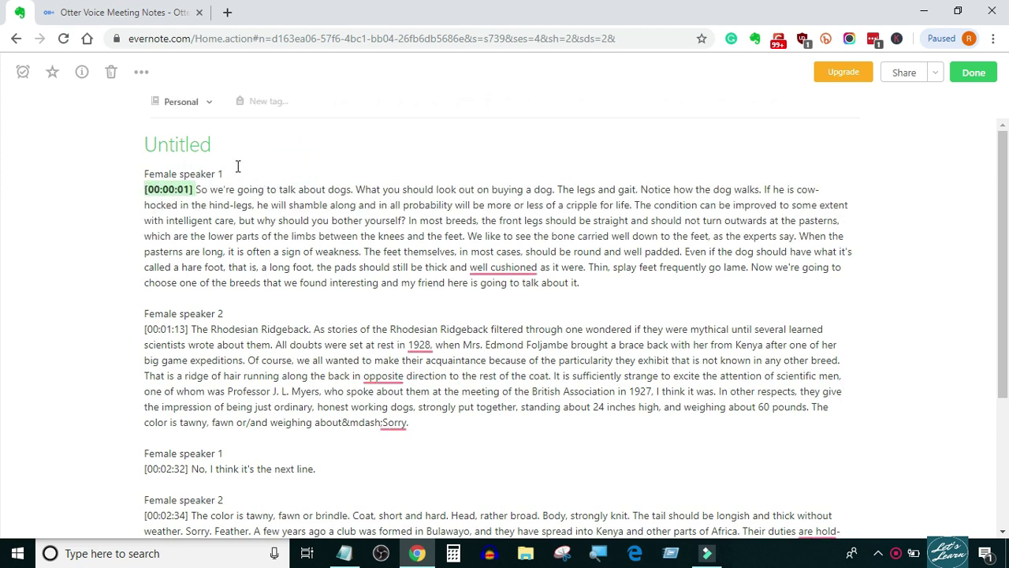
drag(232, 171, 141, 177)
click(366, 103)
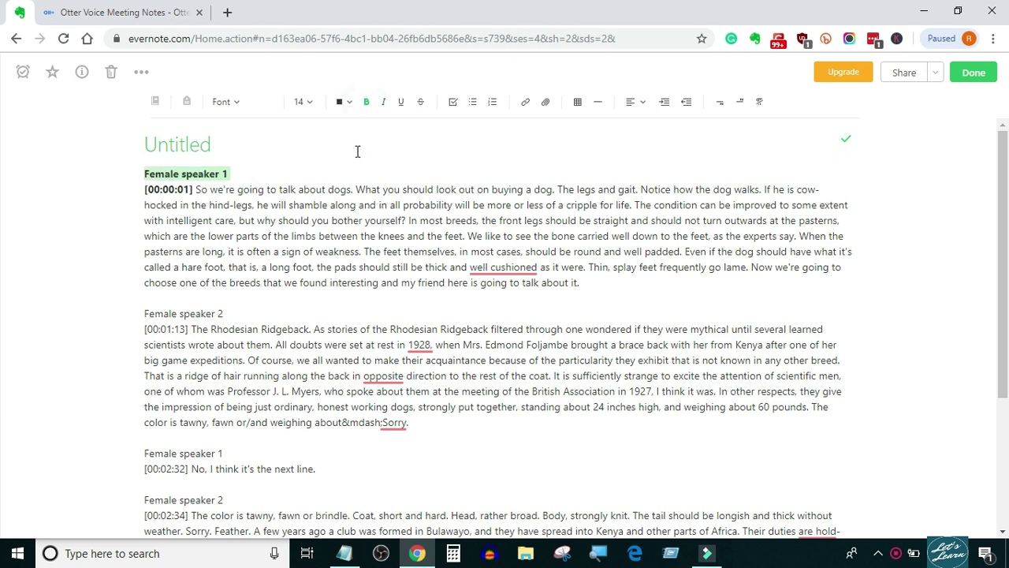
Join [00:00:01] onto the first Female speaker 1 line after a colon
click(309, 166)
click(237, 172)
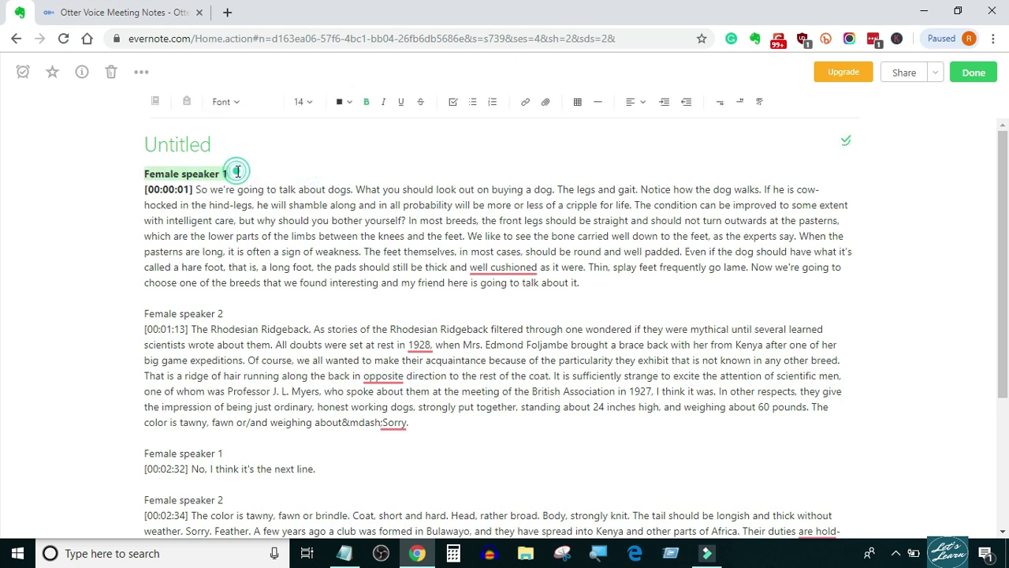
key(Delete)
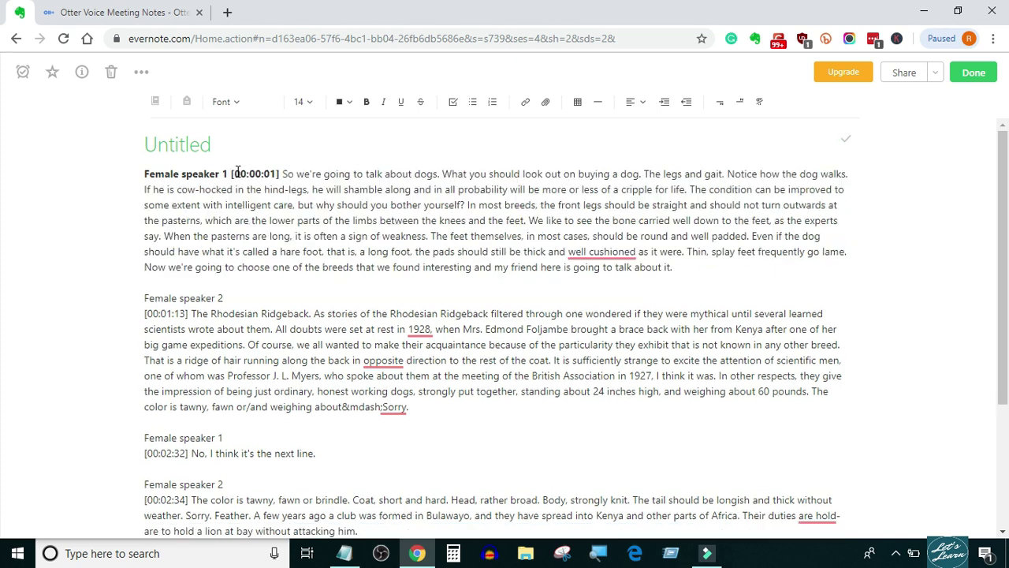
key(Delete)
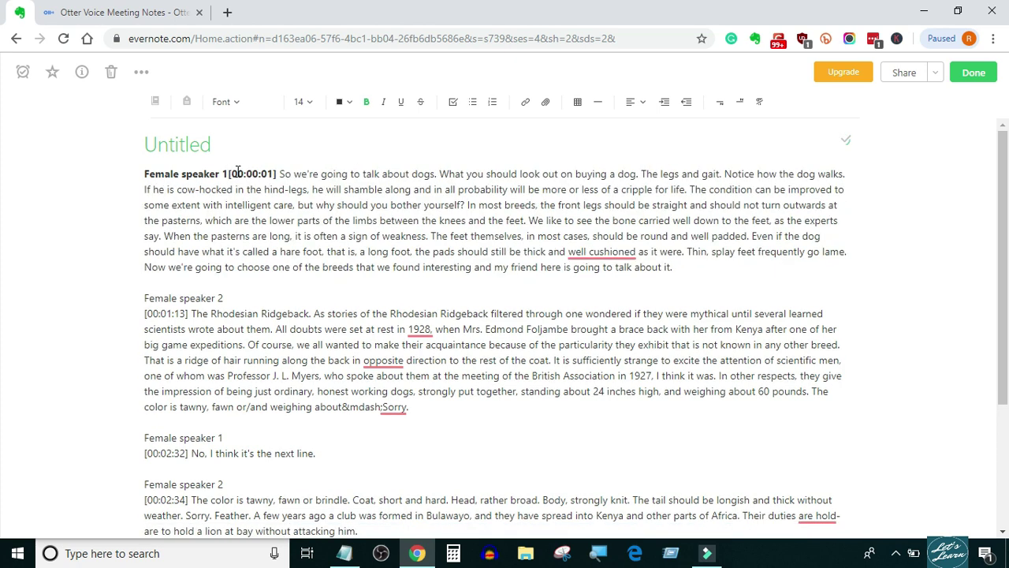
text(:)
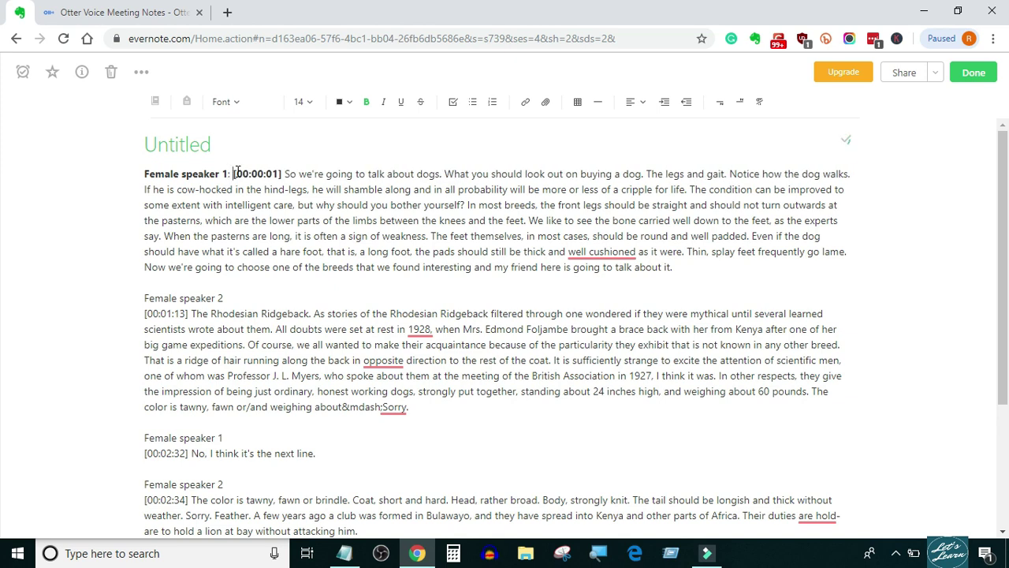
Bold the Female speaker 2 label and put bold [00:01:13] on its line after a colon
drag(227, 297, 144, 297)
click(367, 108)
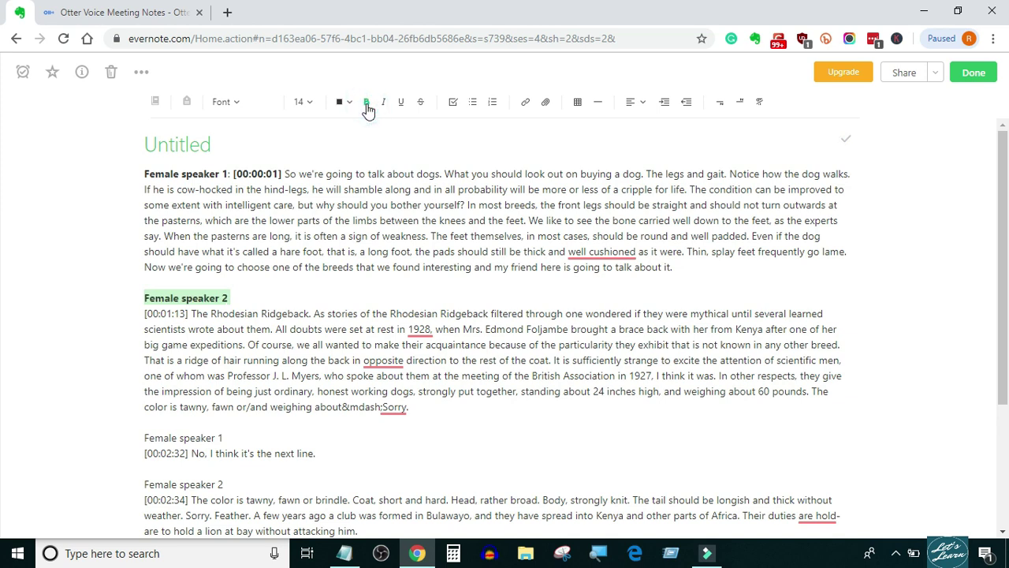
click(246, 293)
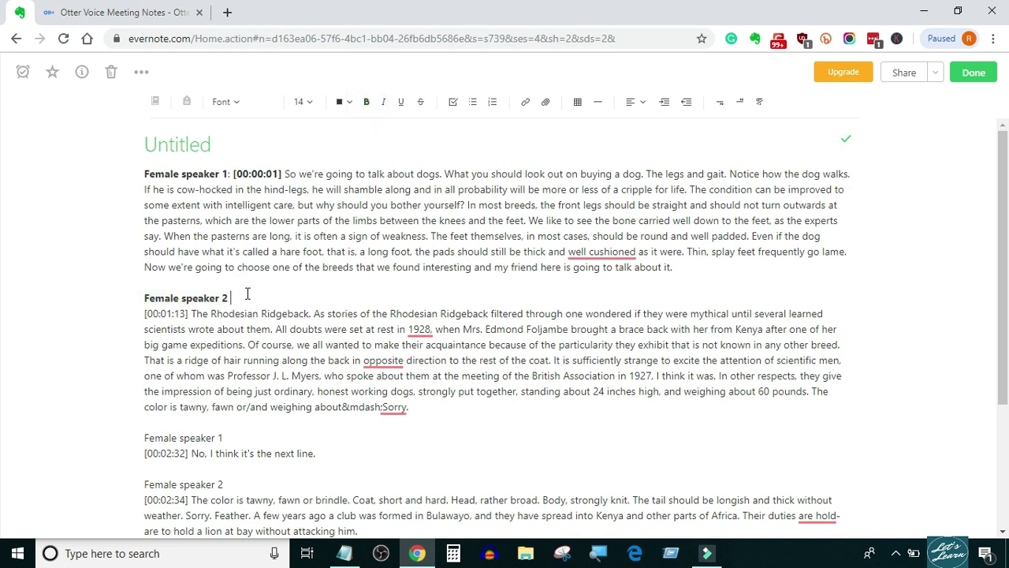
key(Delete)
text(:)
drag(277, 297, 144, 290)
key(ctrl+b)
Bold the next Female speaker 1 label and join [00:02:32] onto it after a colon
scroll(226, 323, down, 2)
key(ctrl+b)
key(ctrl+b)
click(236, 274)
key(Delete)
text(:)
Bold the second Female speaker 2 label and put bold [00:02:34] on its line
click(230, 306)
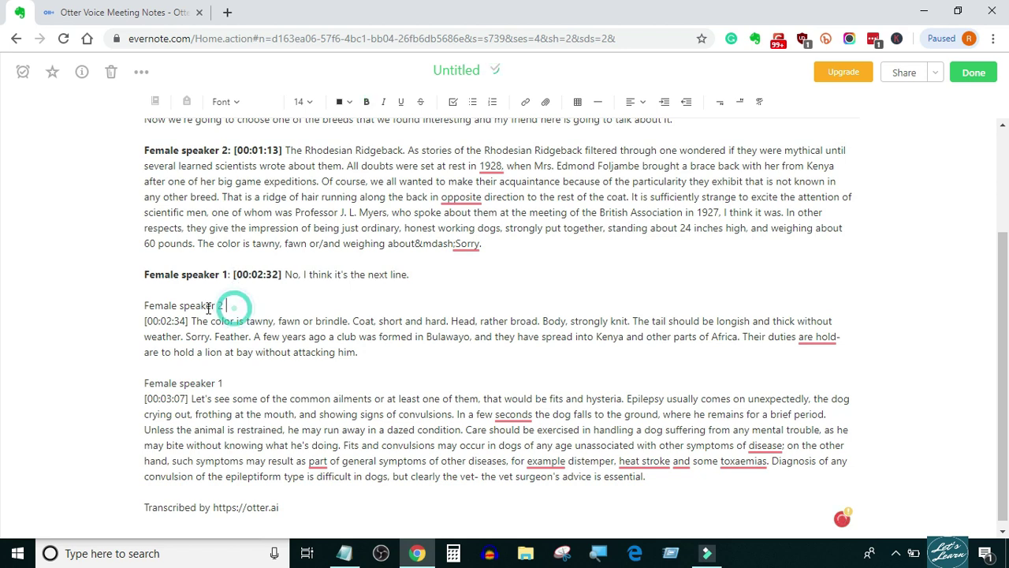
drag(209, 309, 144, 306)
key(ctrl+b)
click(248, 301)
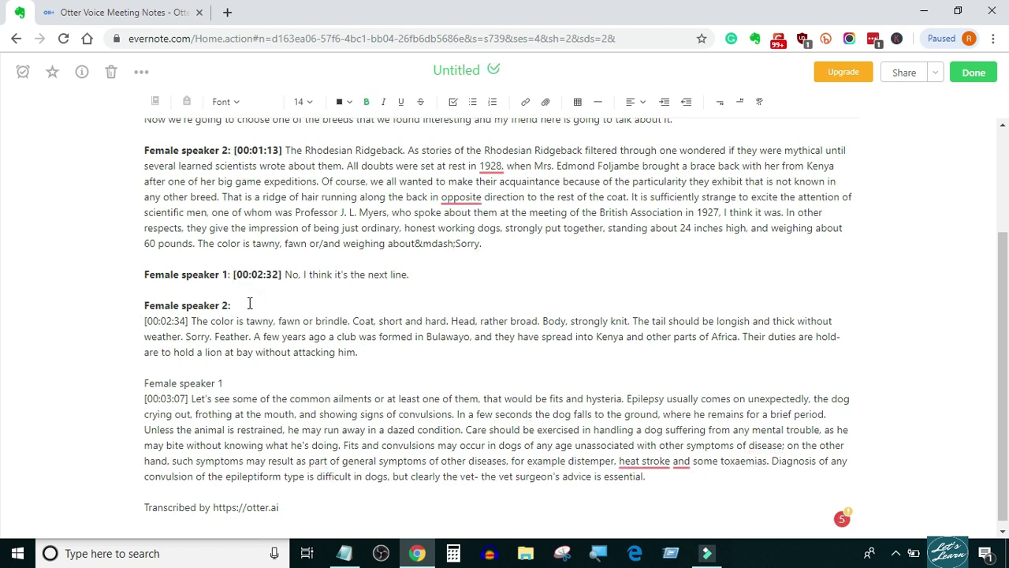
key(Delete)
drag(279, 316, 233, 315)
click(366, 102)
click(274, 315)
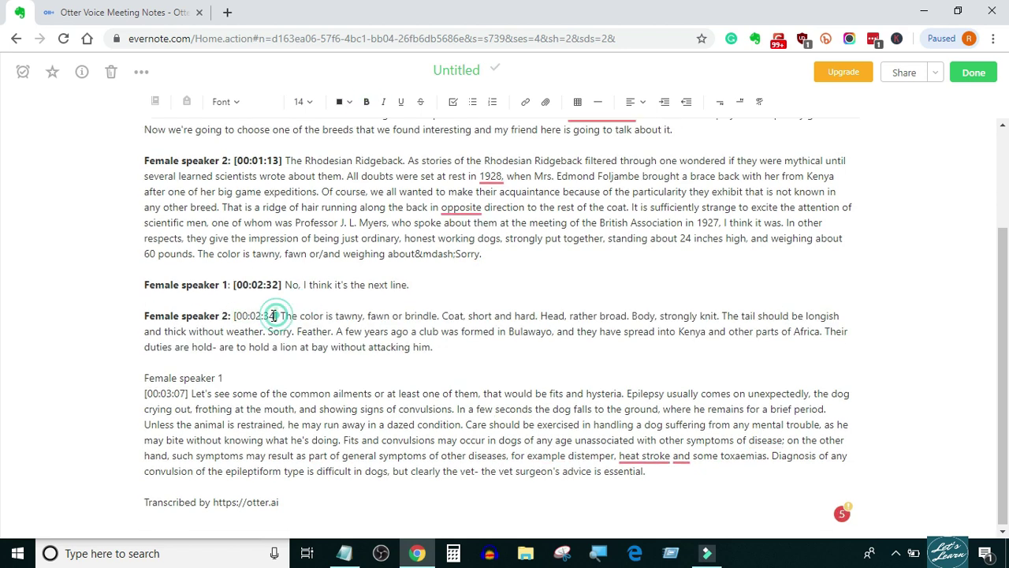
Bold the last Female speaker 1 label and [00:03:07], joining them with a colon
key(ctrl+b)
key(Down)
key(Down)
key(Down)
key(Down)
key(ctrl+shift+Left)
key(ctrl+shift+Left)
key(ctrl+shift+Left)
key(ctrl+b)
key(Right)
key(Right)
key(ctrl+shift+Right)
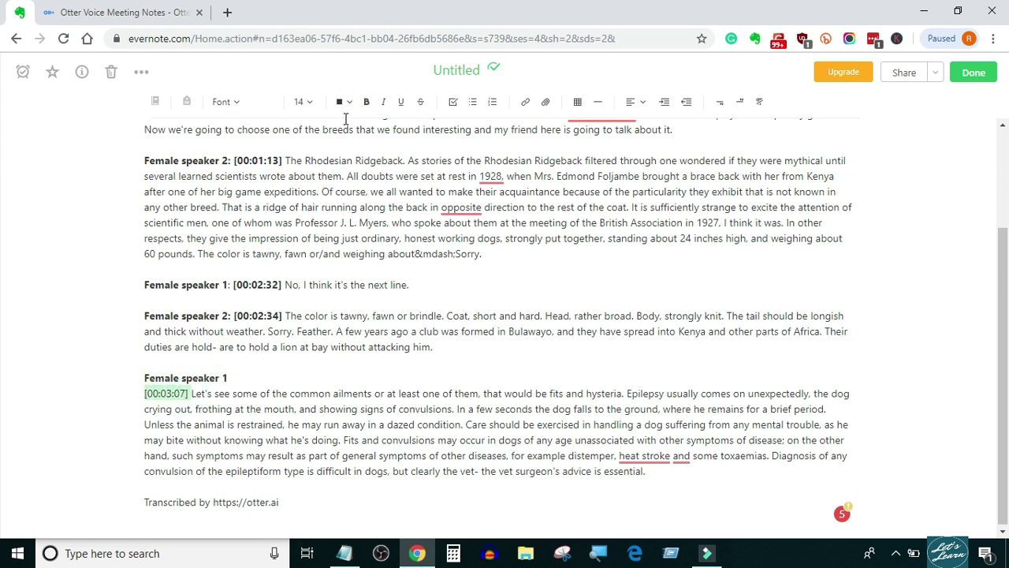
click(365, 101)
click(241, 378)
key(Delete)
text(:)
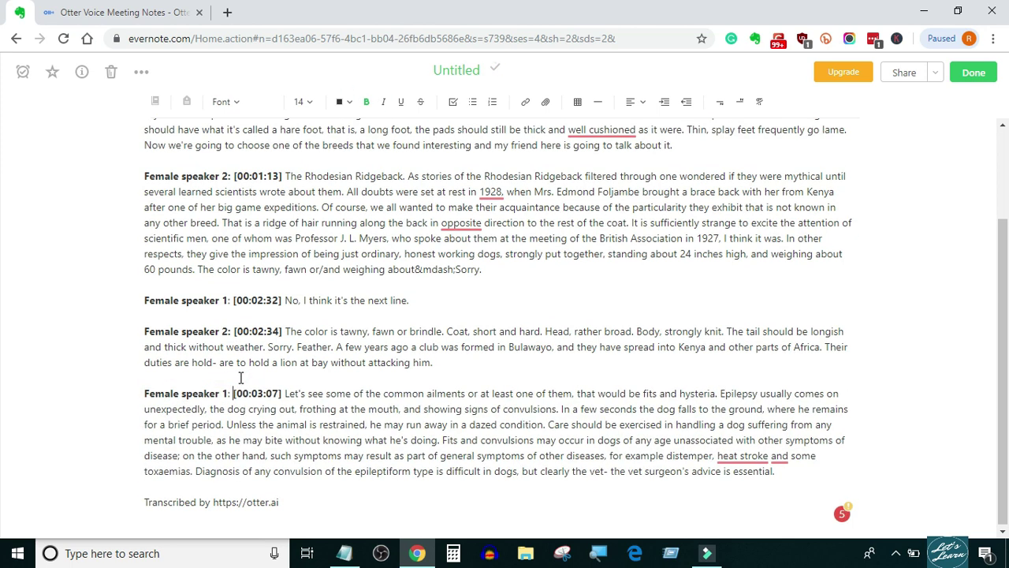
drag(144, 502, 294, 507)
key(BackSpace)
key(BackSpace)
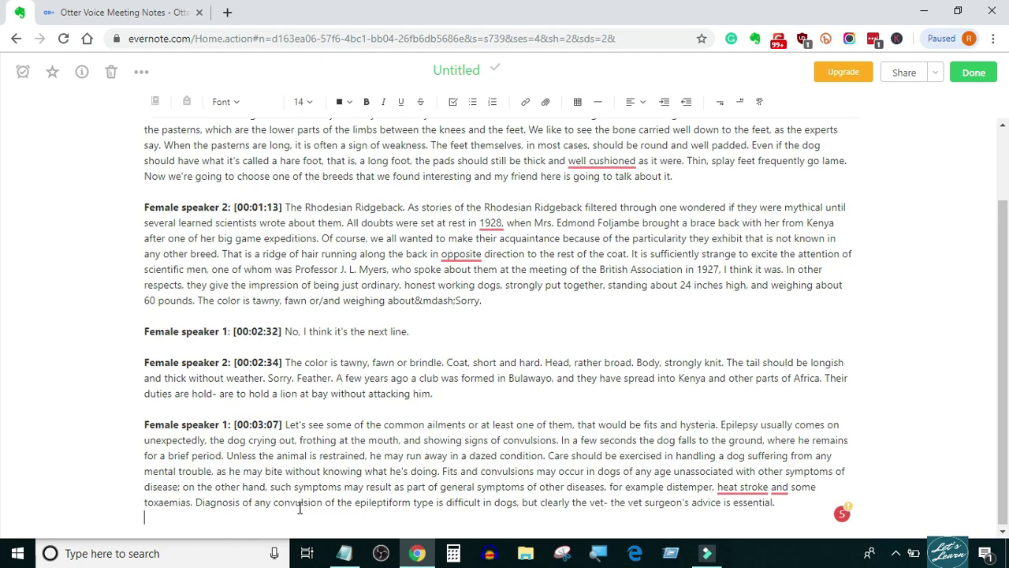
scroll(298, 386, up, 2)
scroll(298, 387, down, 2)
scroll(288, 375, up, 2)
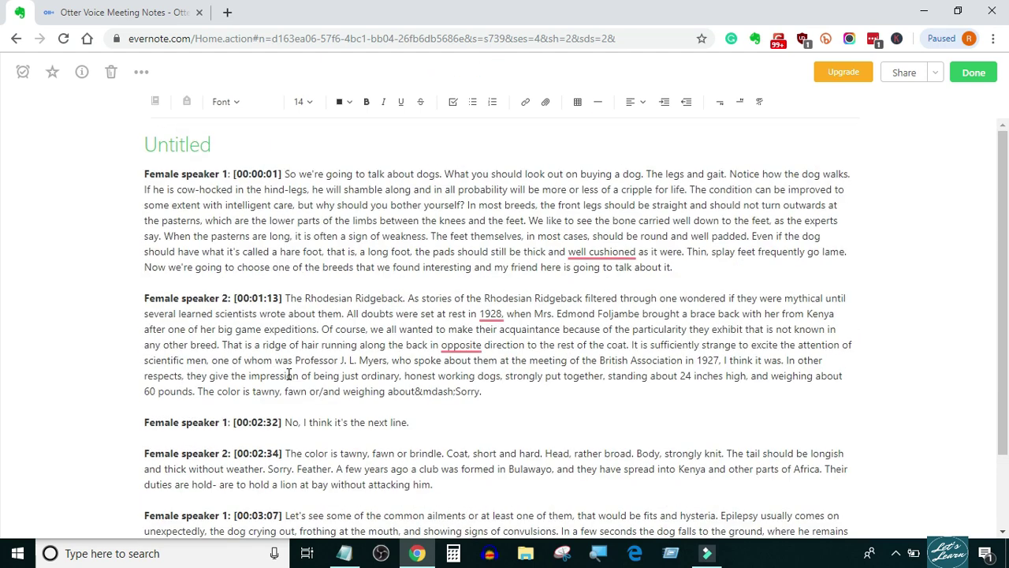
click(129, 17)
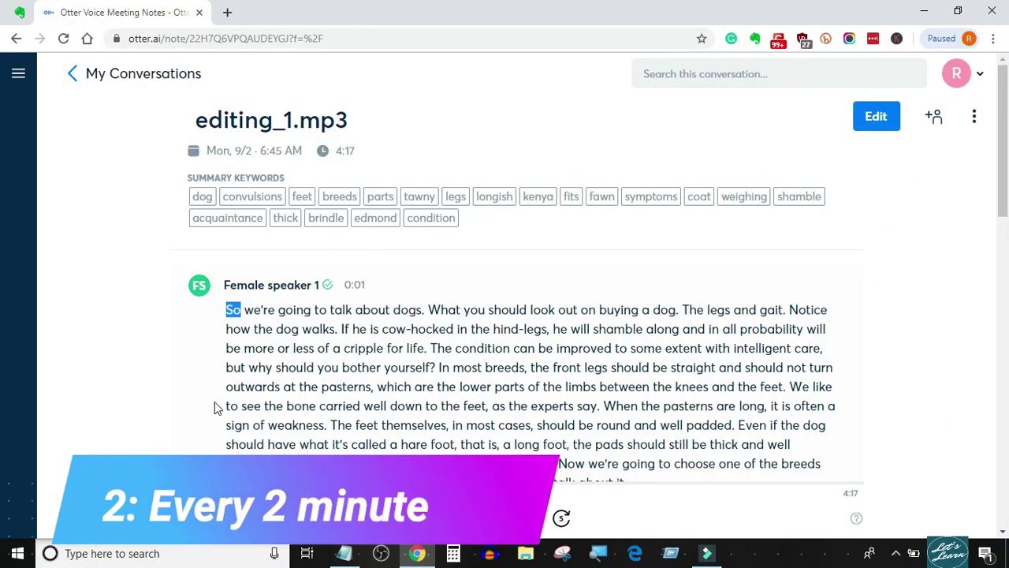
drag(173, 483, 498, 489)
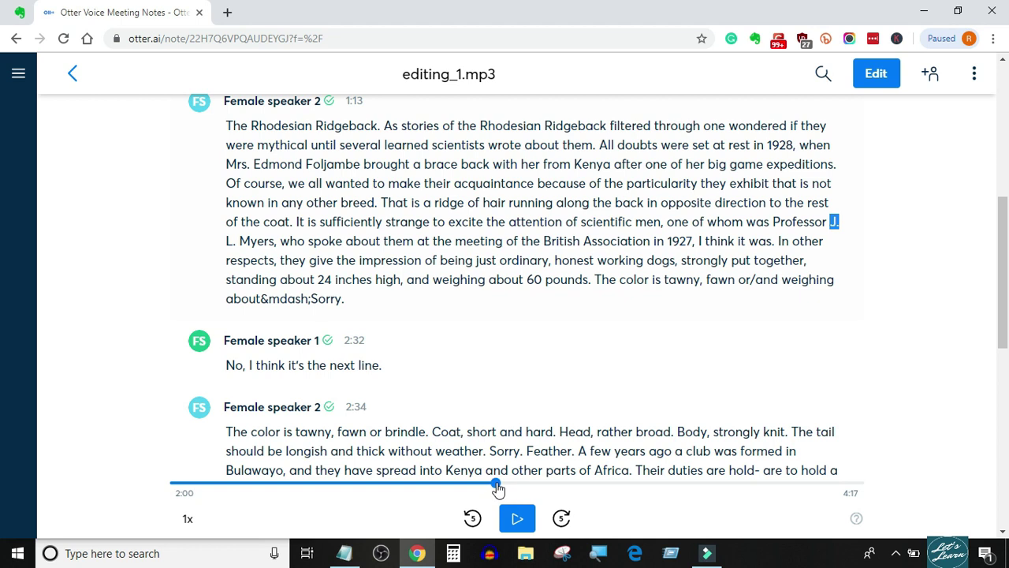
triple_click(826, 224)
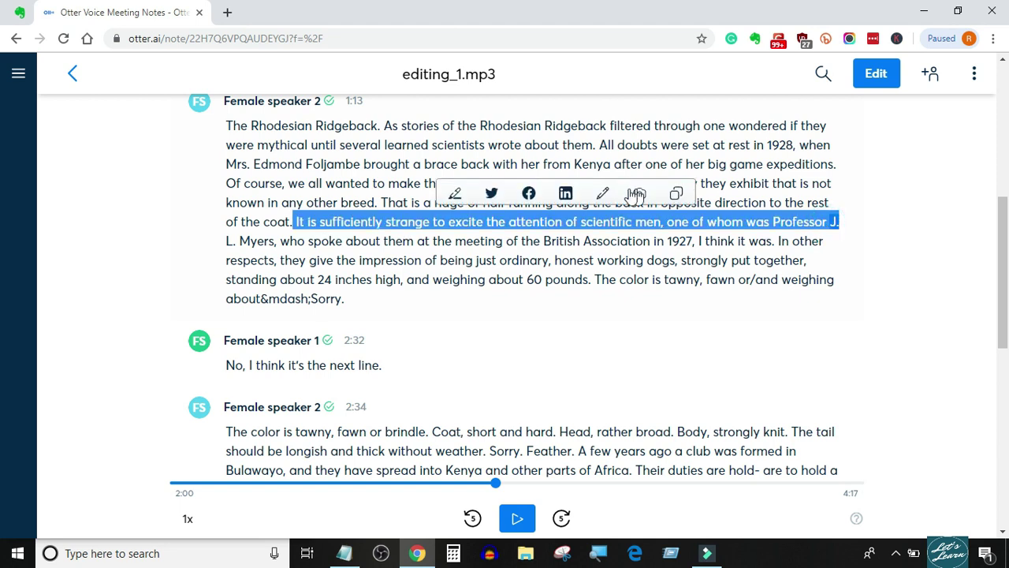
click(603, 193)
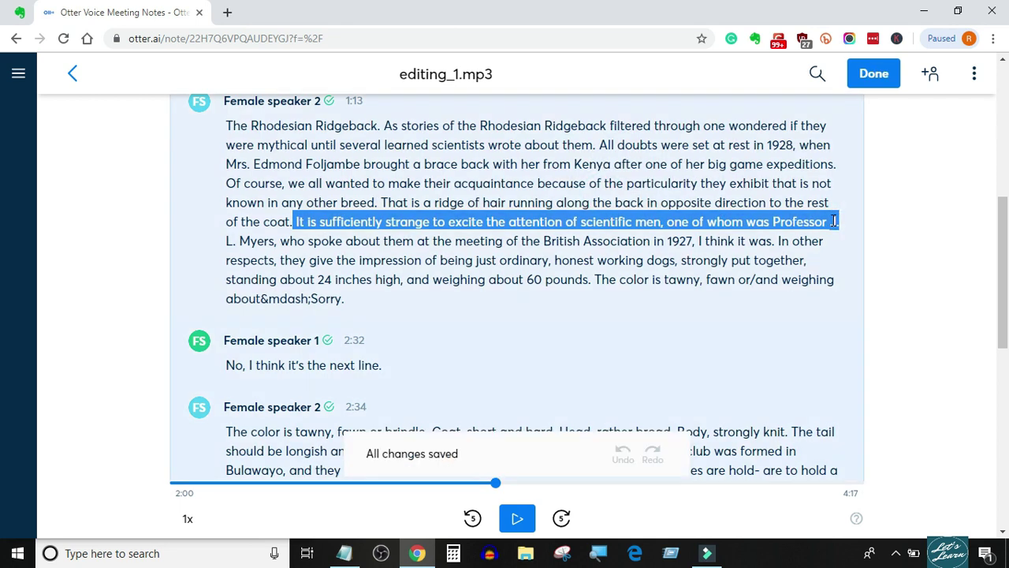
double_click(832, 223)
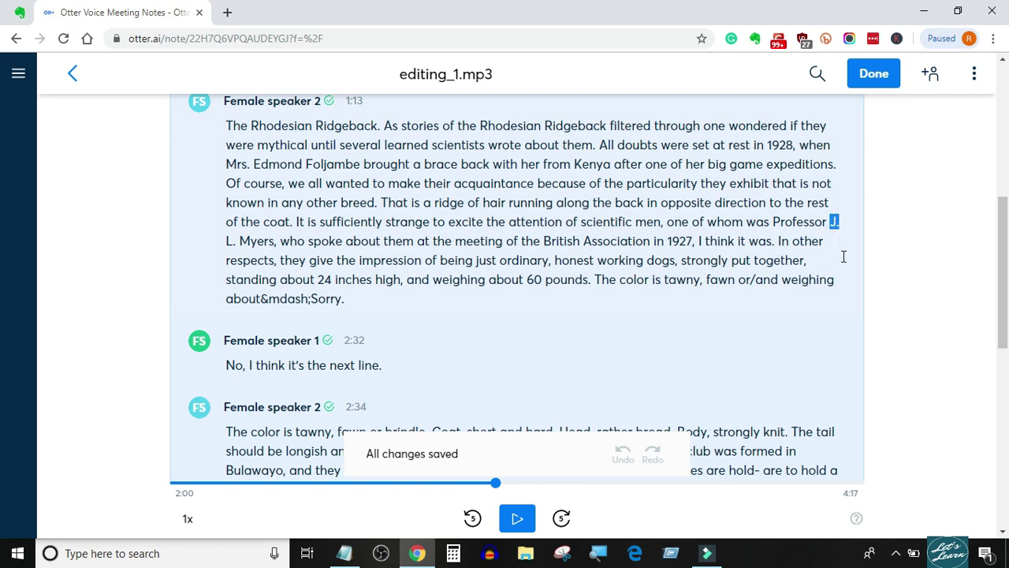
text([)
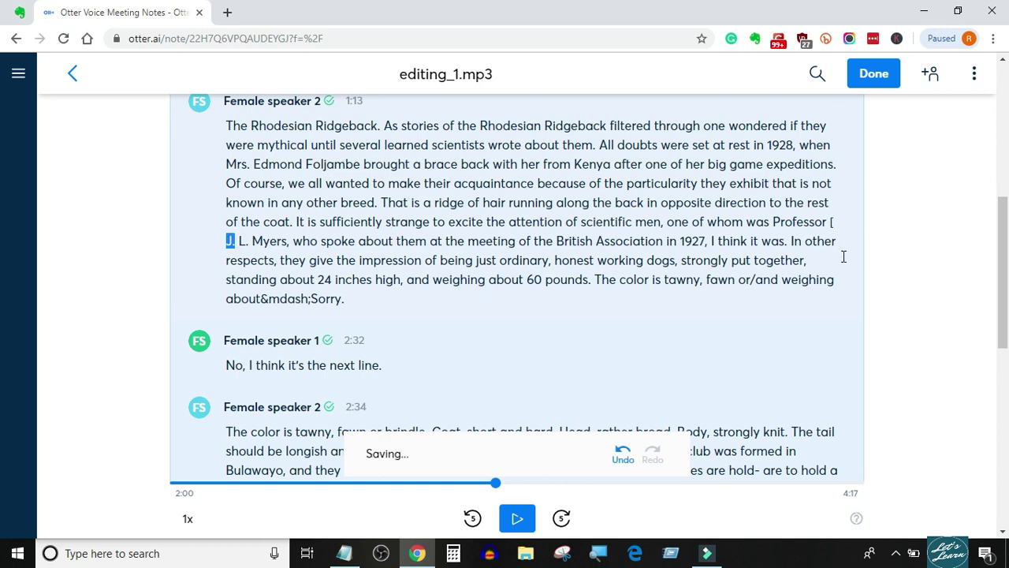
text(00)
text(:02:)
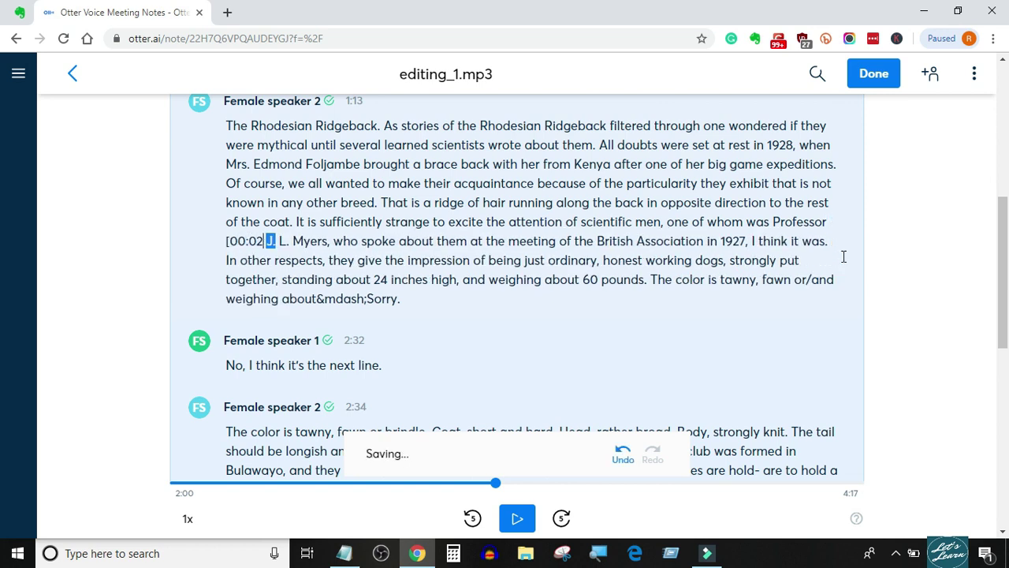
text(00)
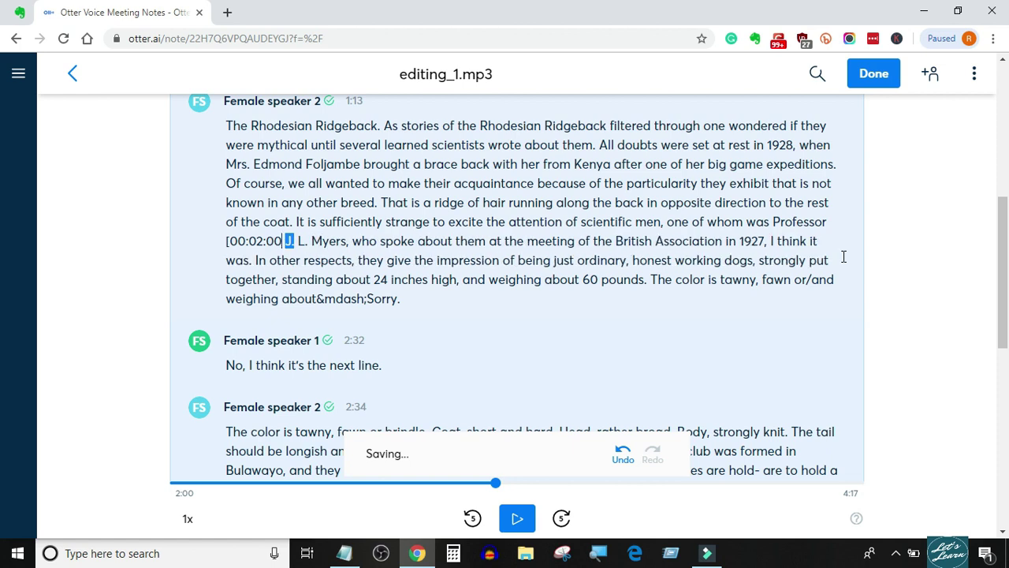
text(])
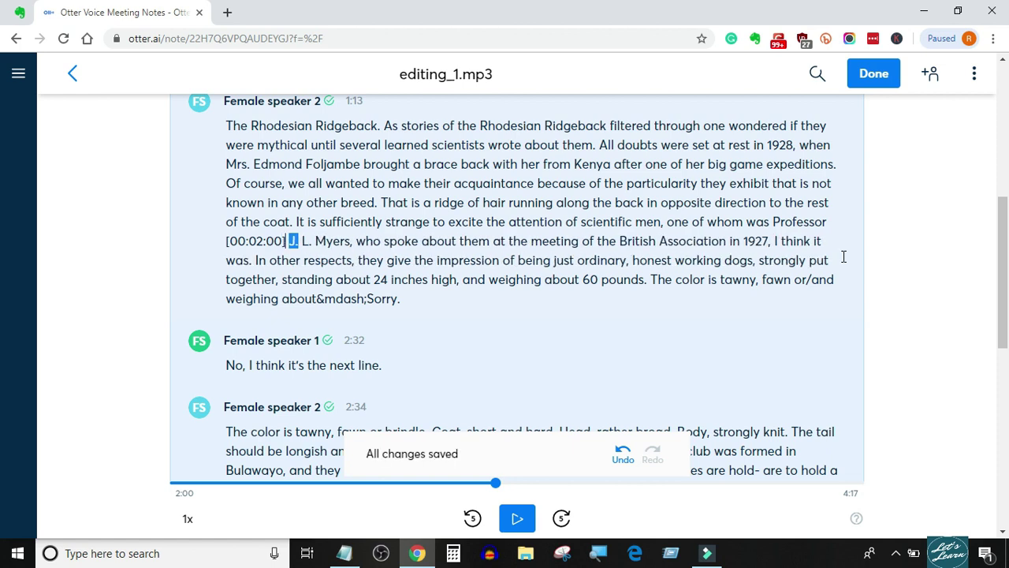
key(shift+Left)
key(shift+Left)
key(shift+Left)
key(shift+Left)
key(shift+Left)
key(shift+Left)
key(shift+Left)
key(shift+Left)
key(shift+Left)
key(shift+Left)
key(ctrl+c)
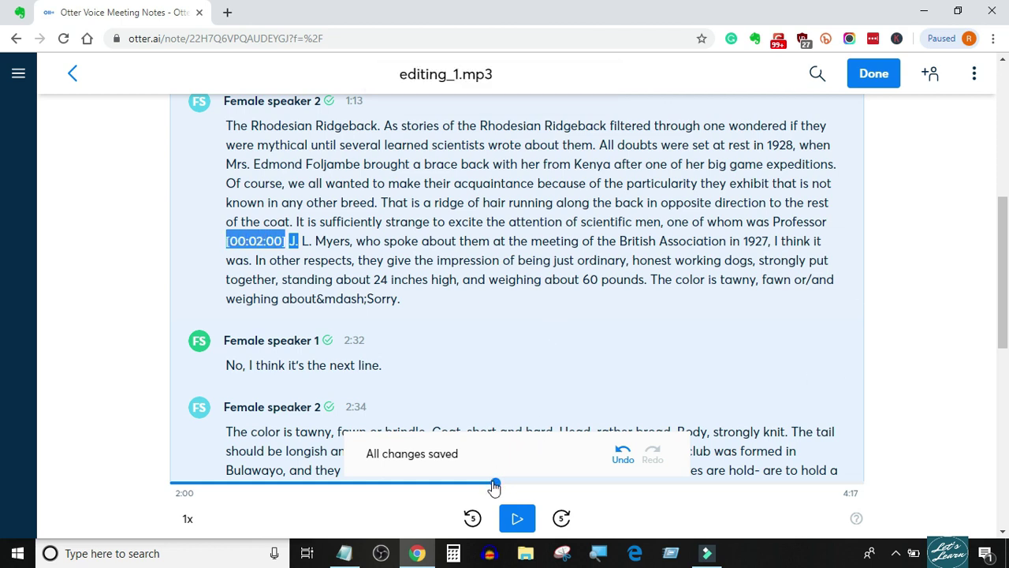
drag(495, 482, 817, 495)
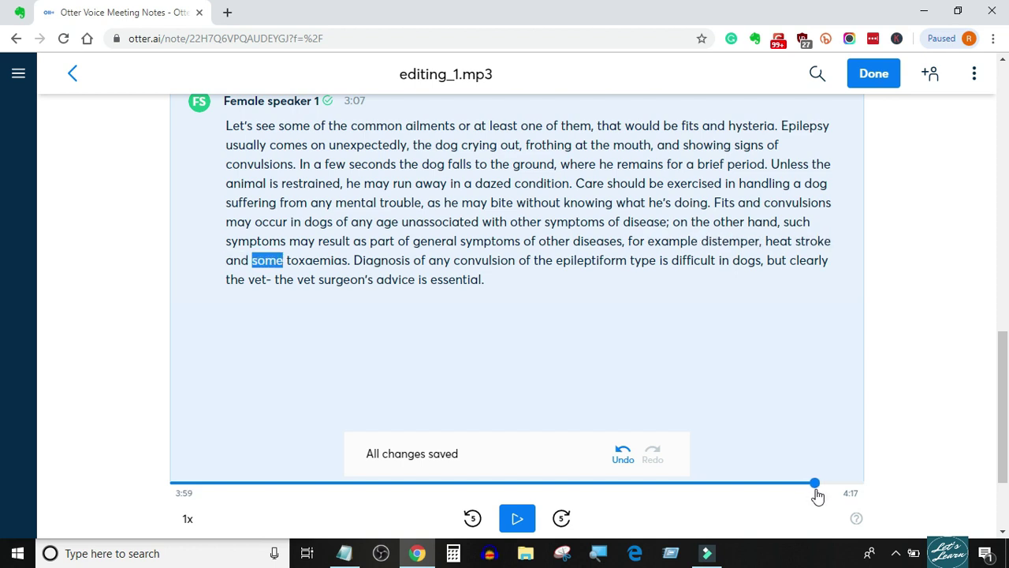
Paste the timestamp before 'Diagnosis' at 4:00 and change it to [00:04:00]
drag(818, 495, 820, 495)
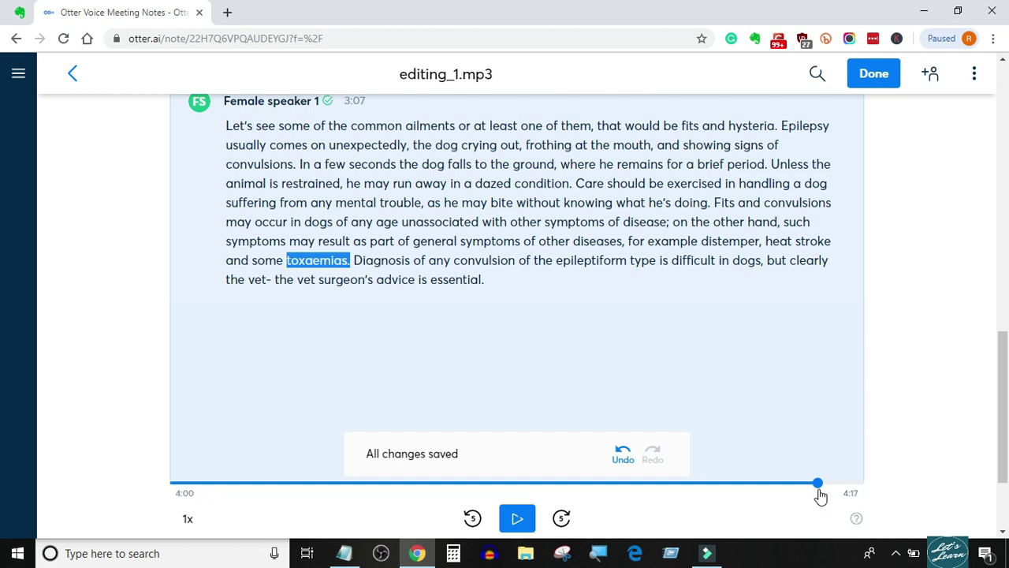
click(352, 261)
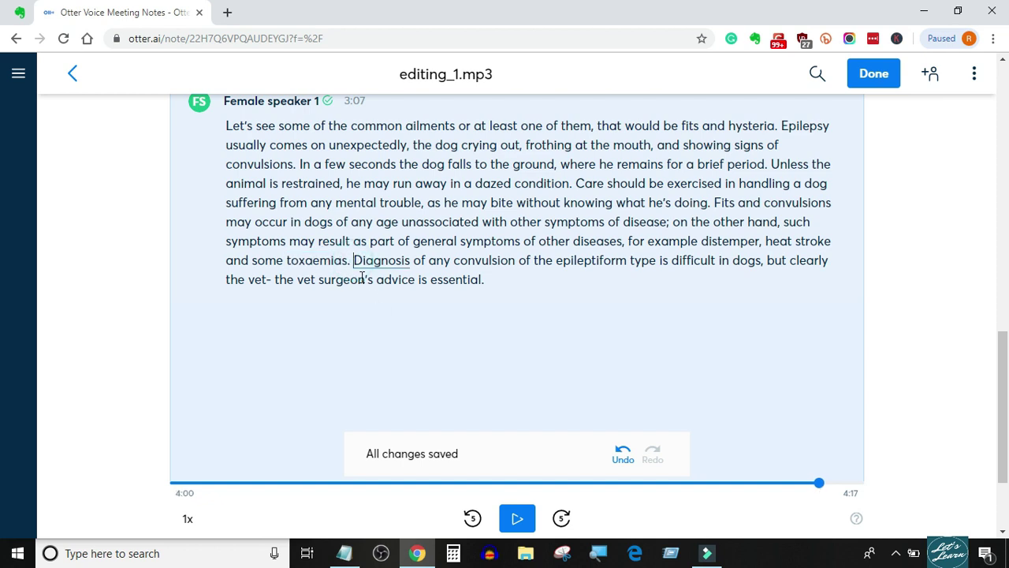
key(ctrl+v)
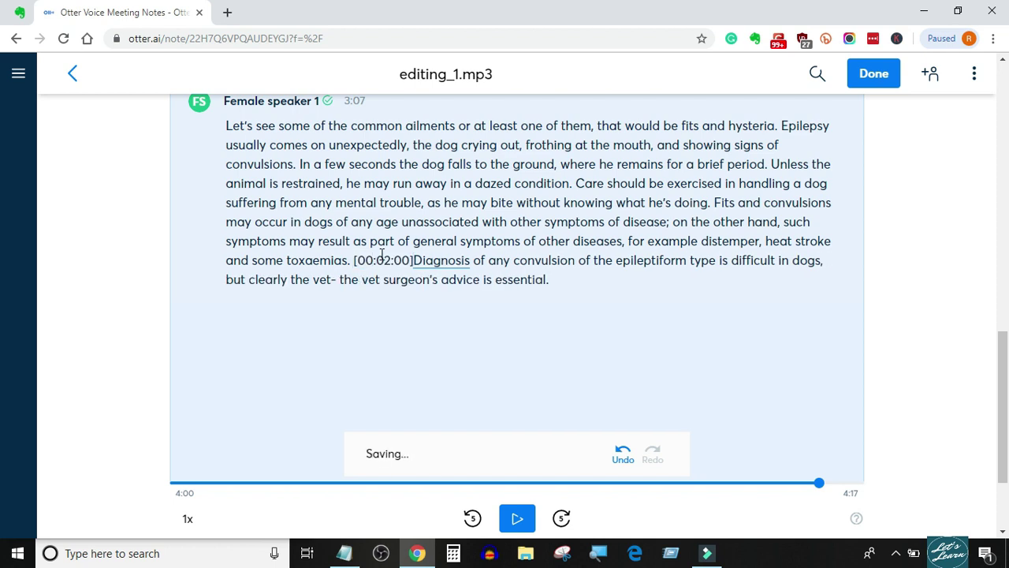
click(390, 260)
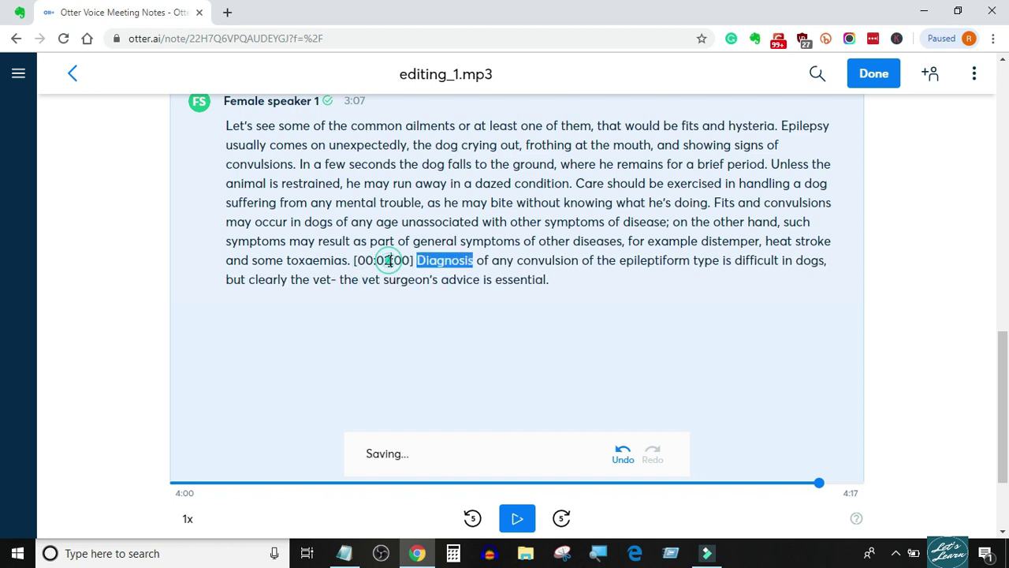
key(BackSpace)
text(4)
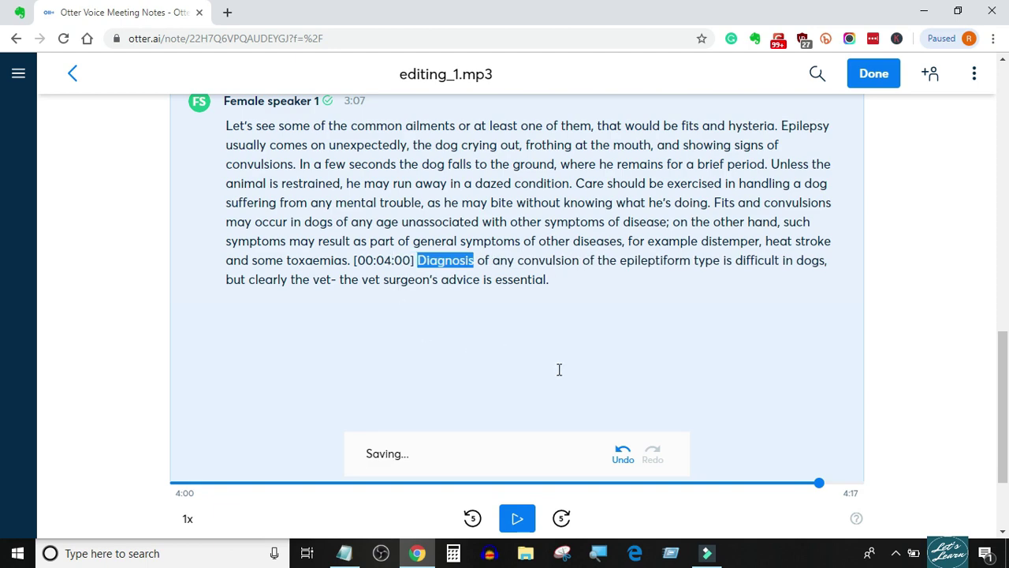
scroll(670, 368, up, 10)
scroll(671, 367, up, 3)
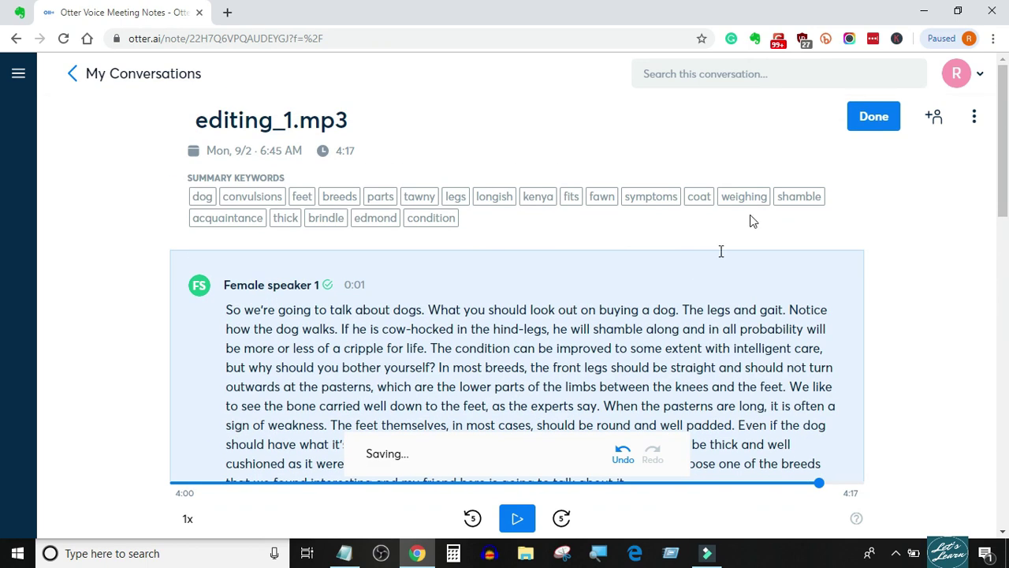
Save the edits with Done and play Female speaker 2's Rhodesian Ridgeback paragraph
click(871, 118)
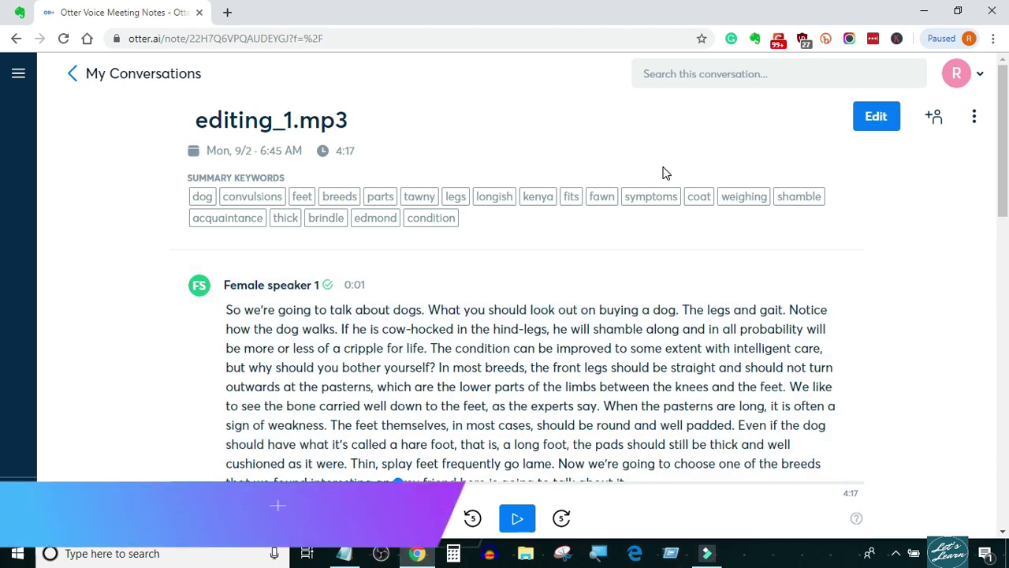
scroll(637, 334, down, 5)
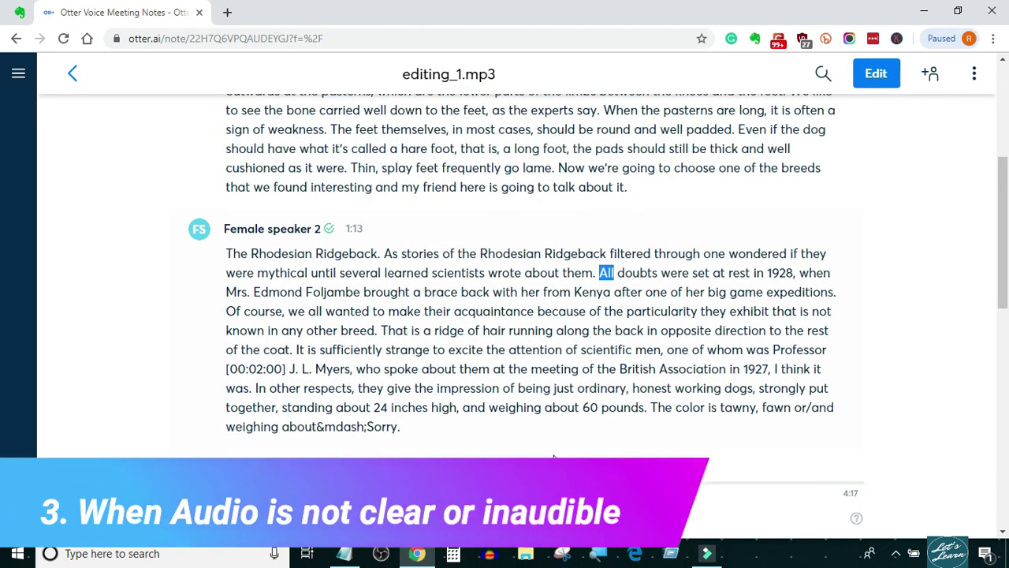
click(517, 519)
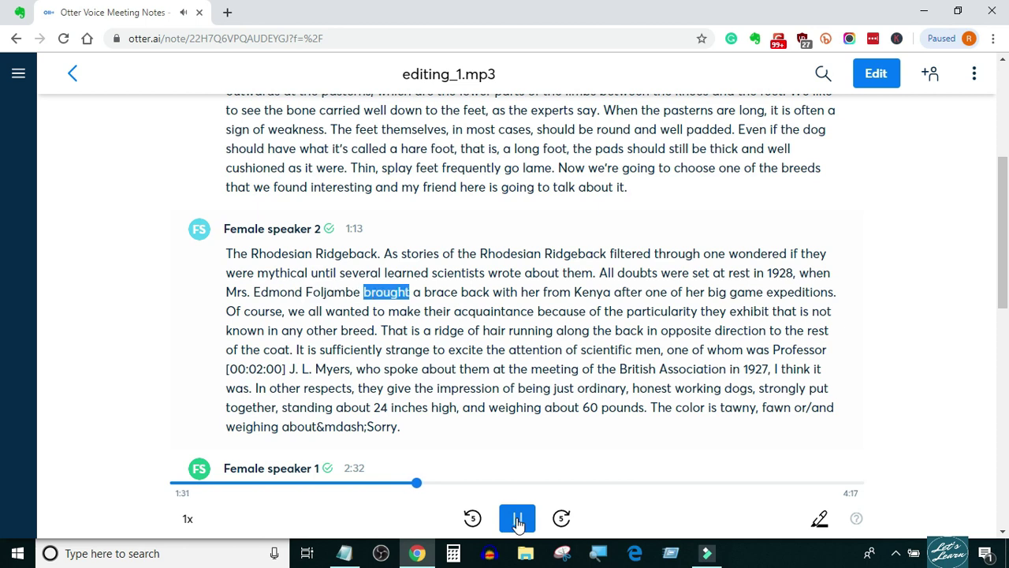
Pause at 1:30, reopen the paragraph for editing, and place the caret before the unclear surname
click(517, 522)
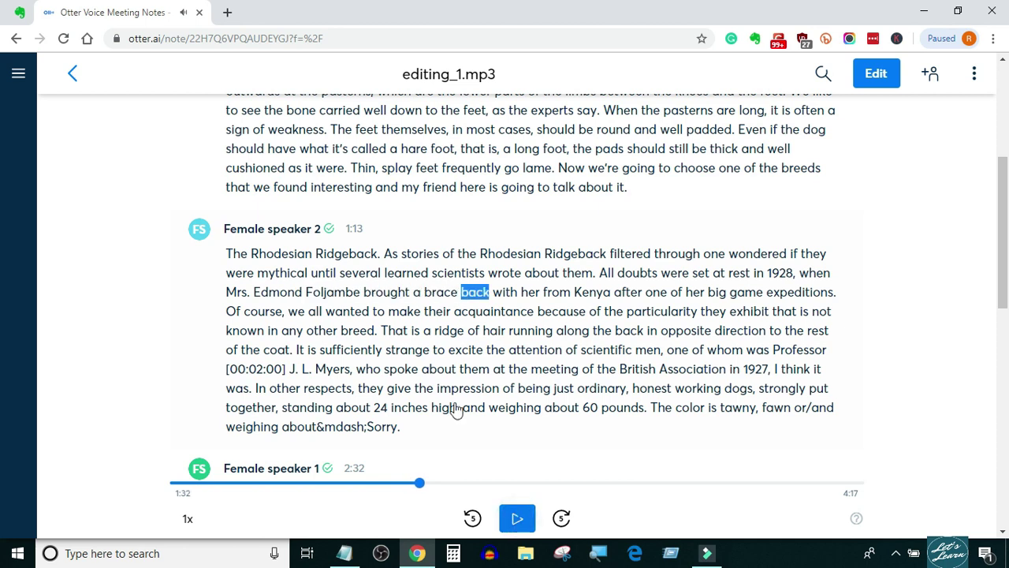
triple_click(361, 299)
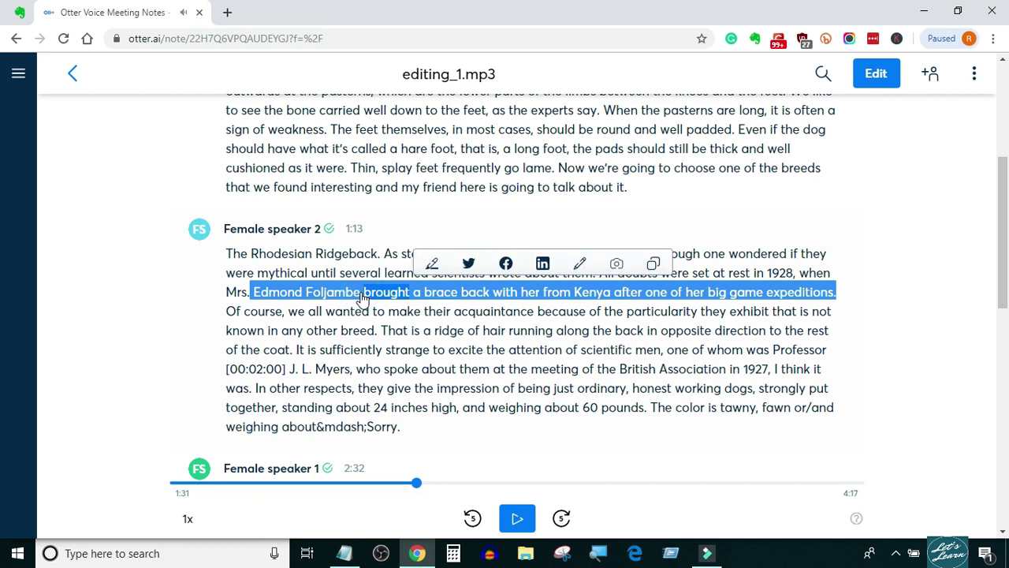
click(581, 264)
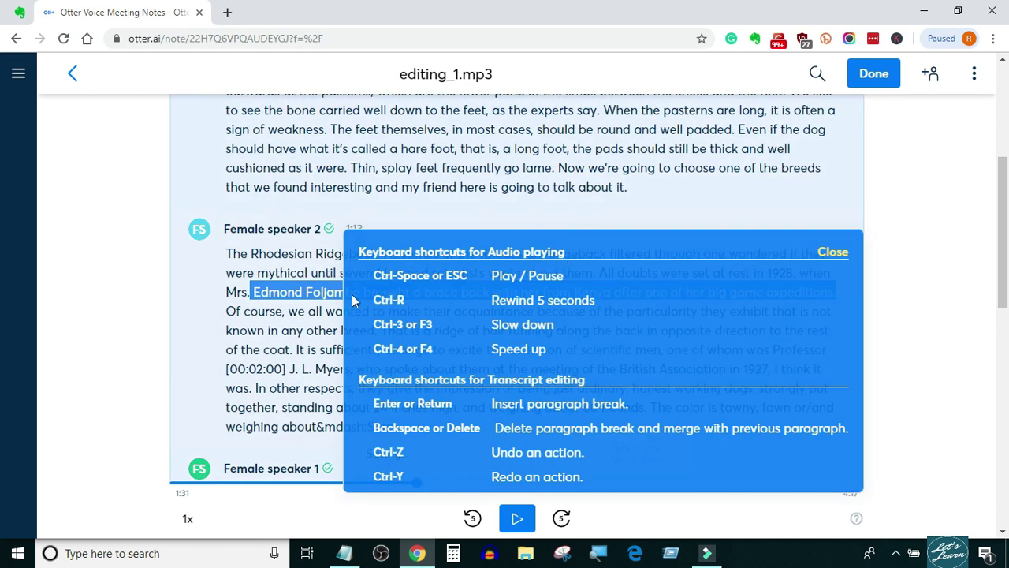
click(833, 251)
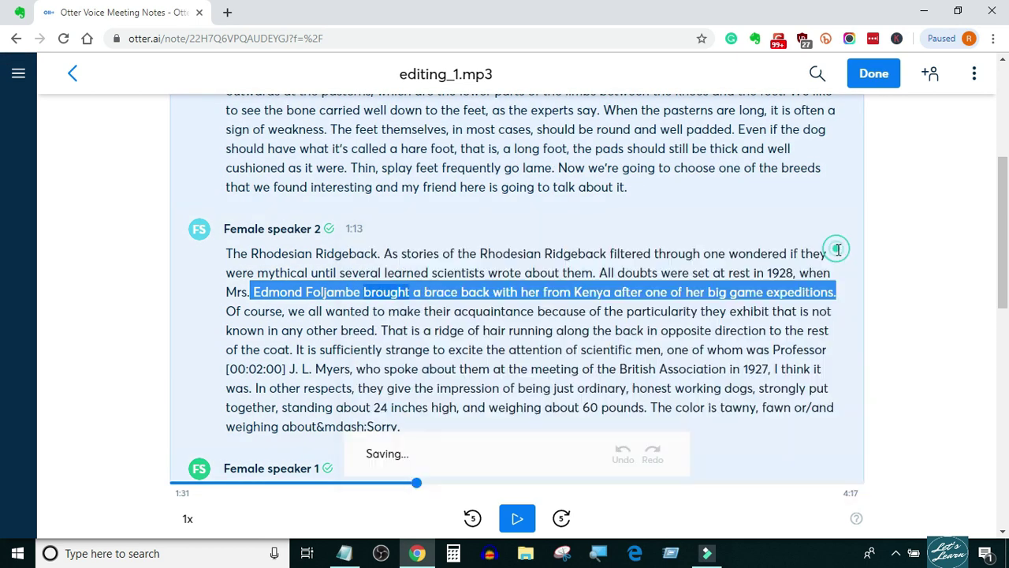
click(360, 292)
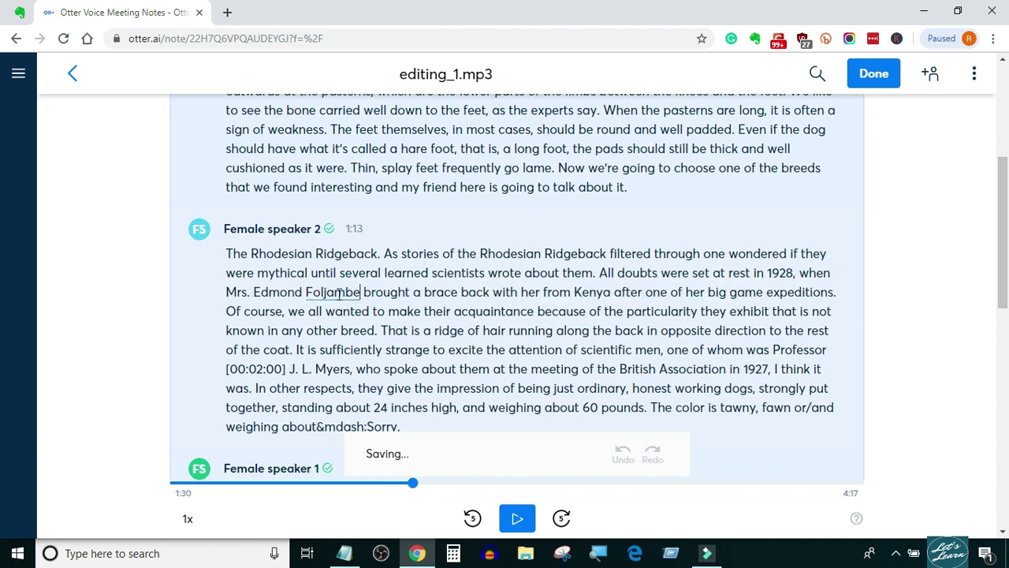
click(306, 291)
Insert an '[inaudible 00:01:30]' marker before the unclear surname in the 1928 sentence
text([)
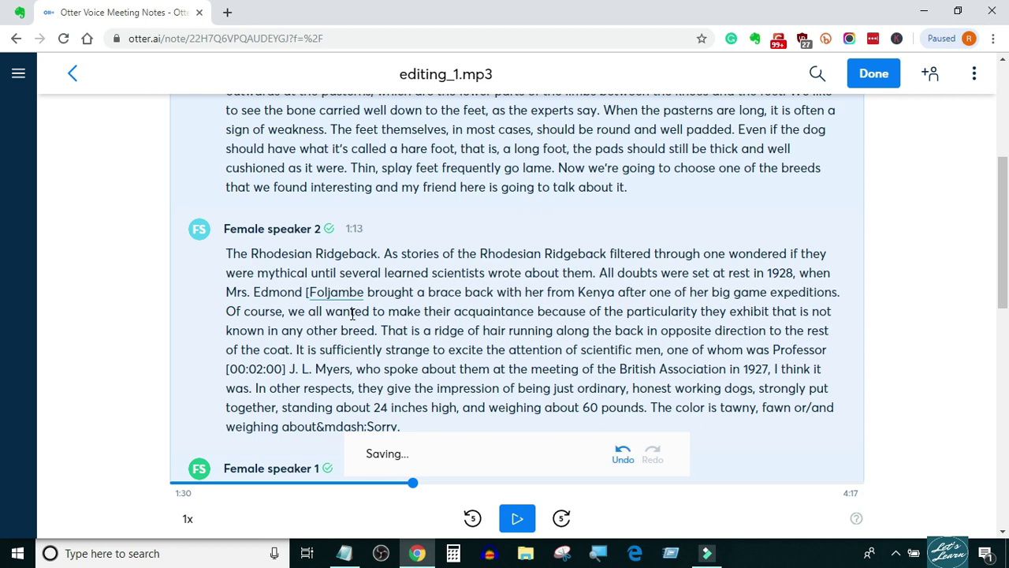
text(unintel)
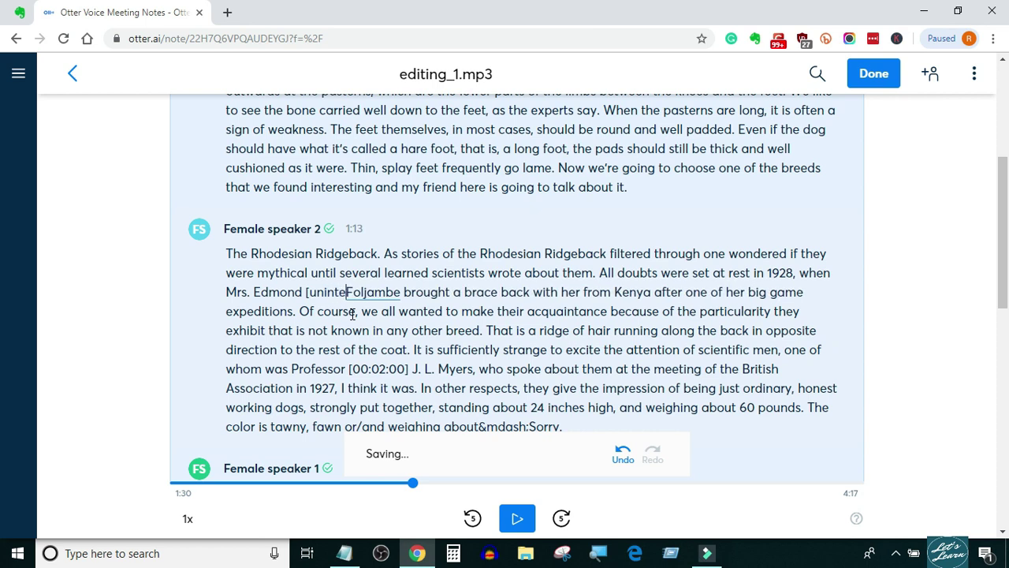
text(ligibl)
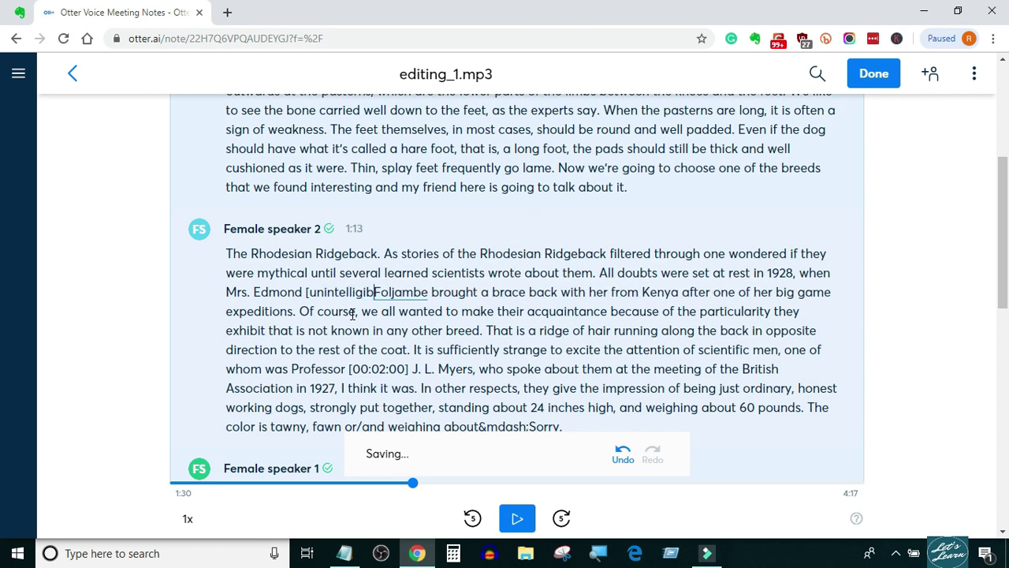
text(e)
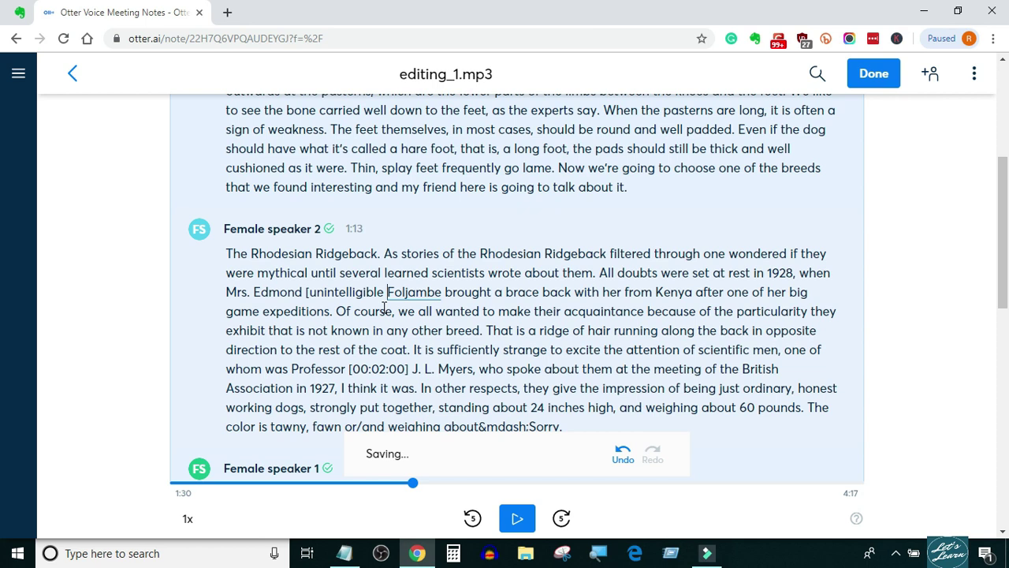
text(00)
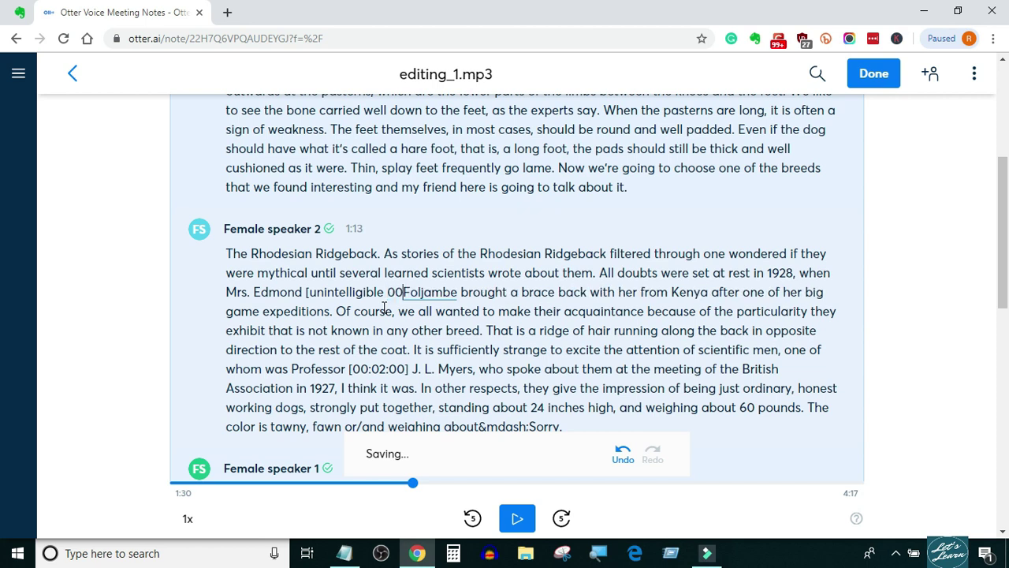
text(:)
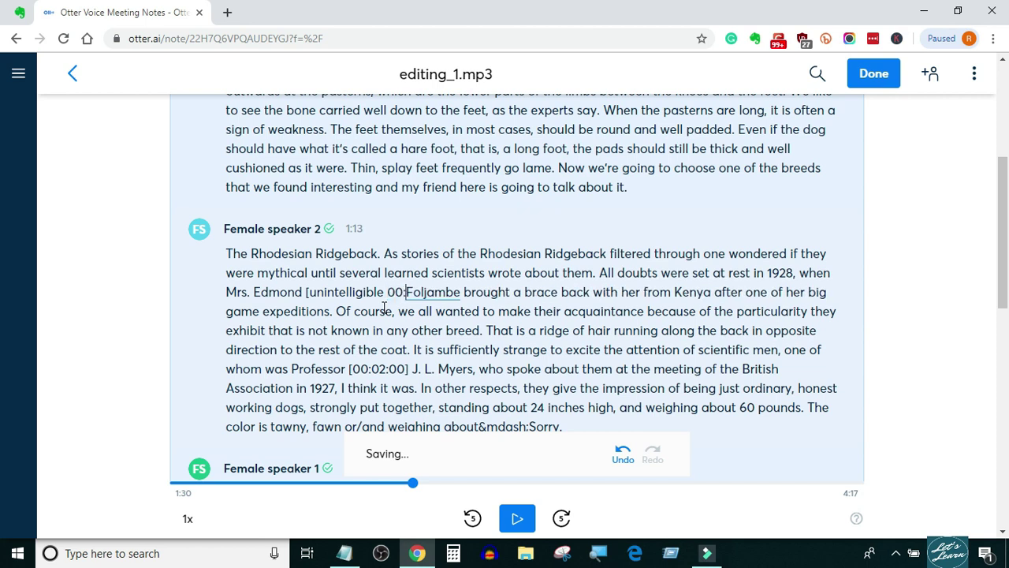
text(01:)
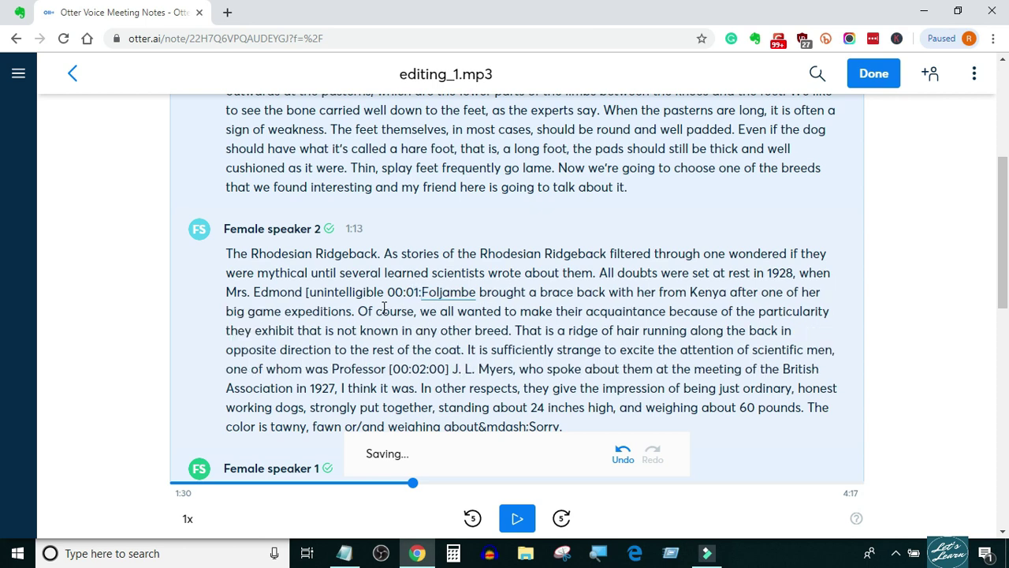
text(30)
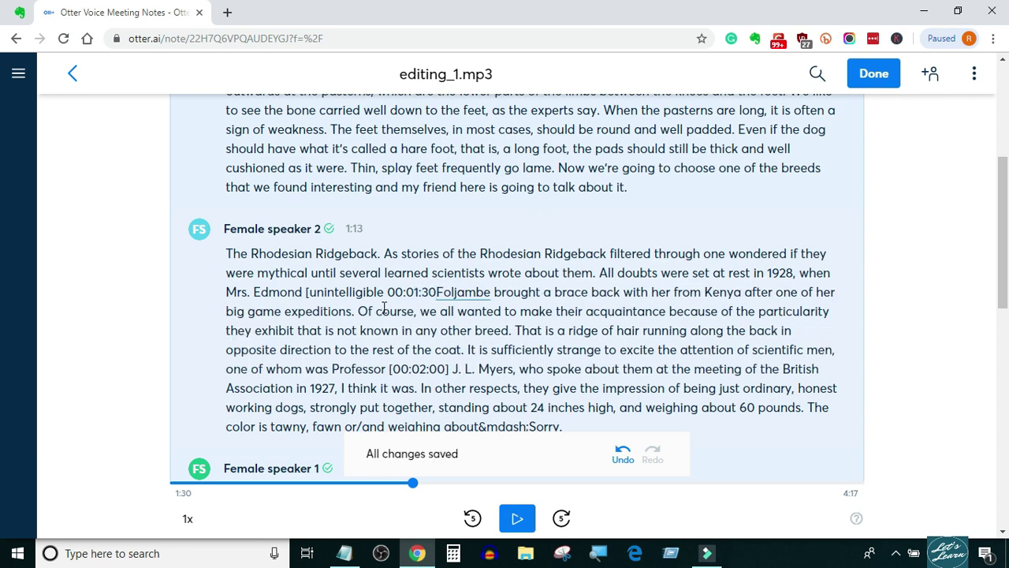
text(])
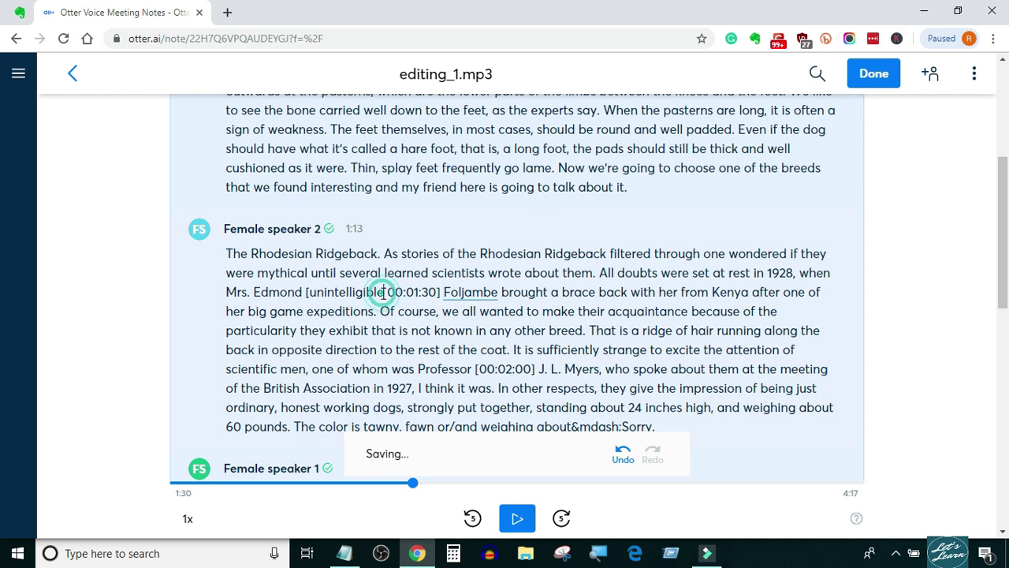
drag(384, 291, 309, 292)
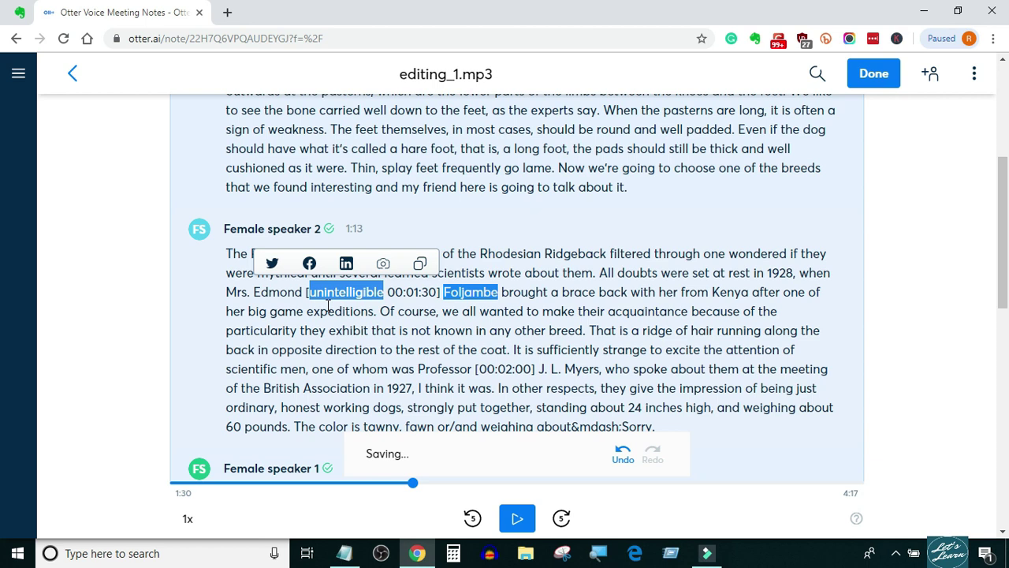
key(BackSpace)
text(inaudi)
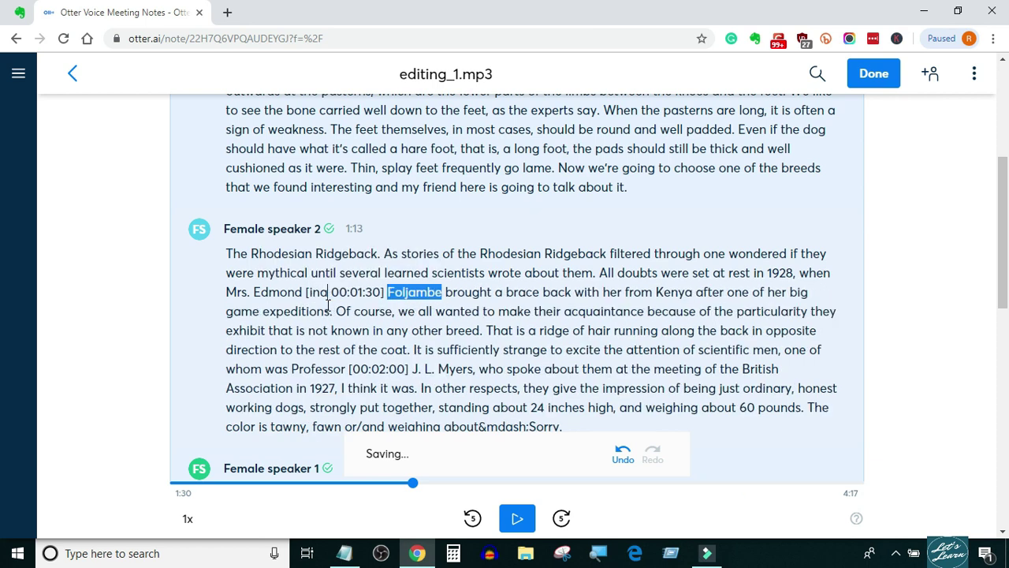
text(bl)
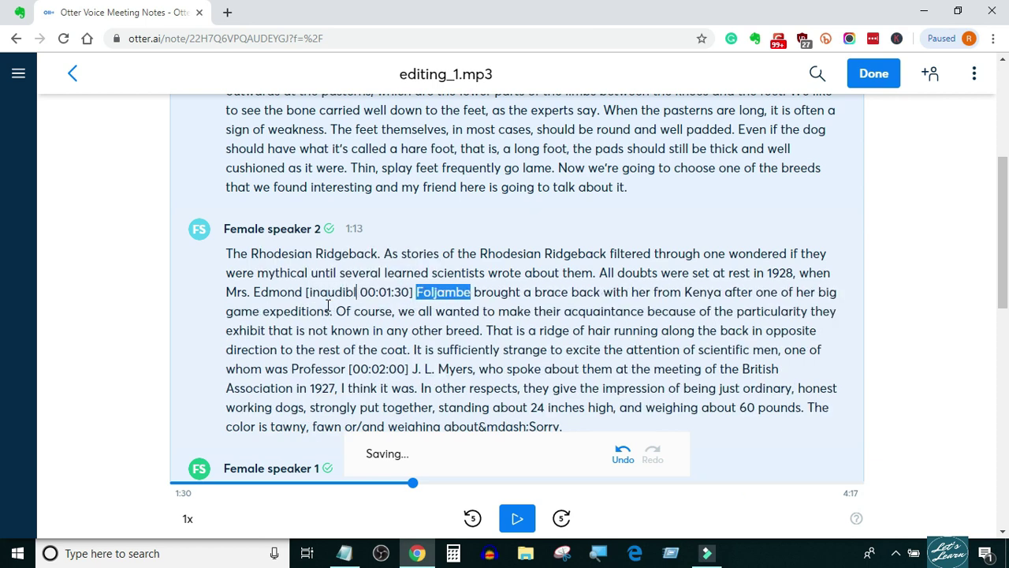